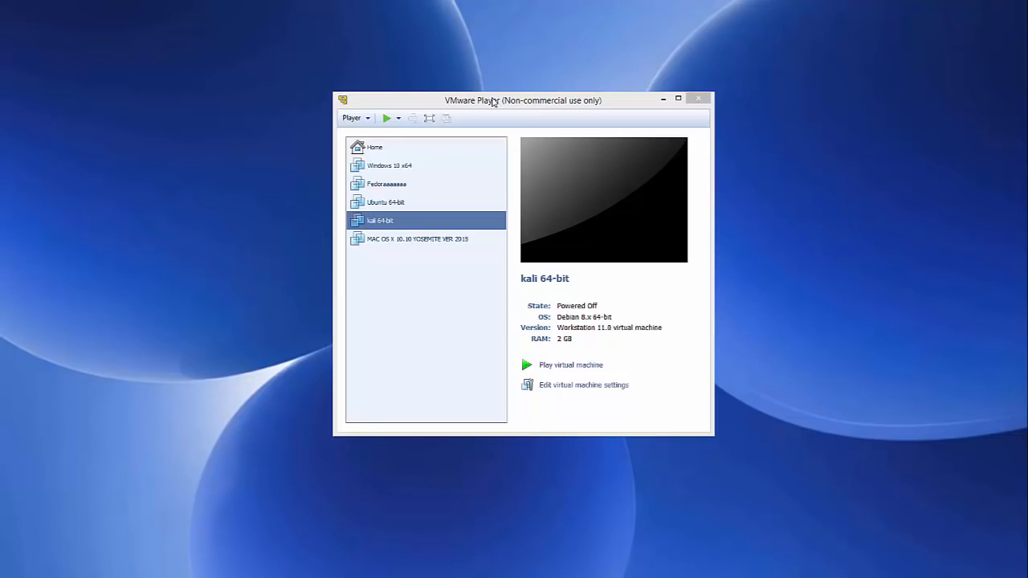
Close VMware Player to return to the Firefox search results for Ubuntu
left_click(698, 98)
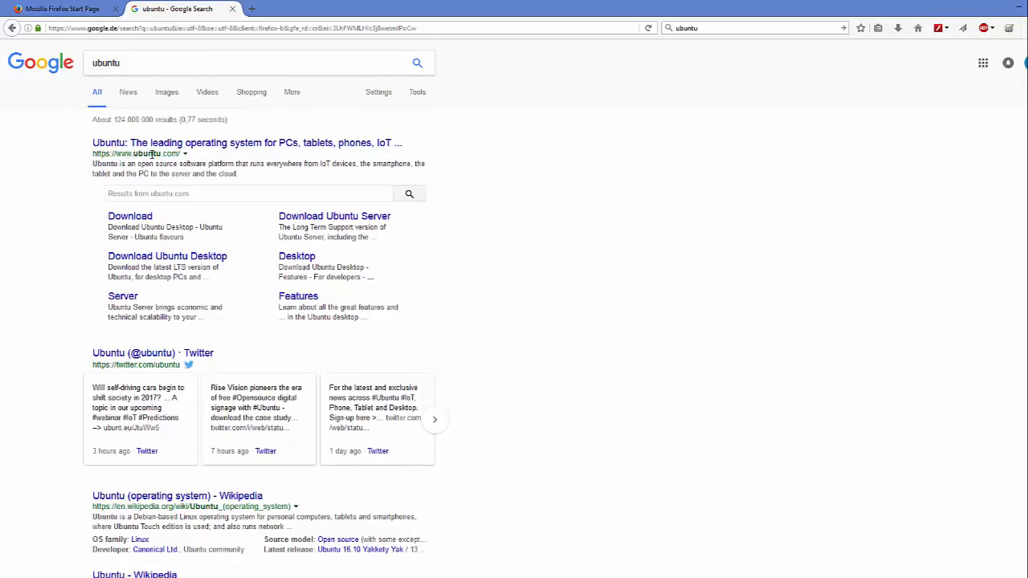
Go from the ubuntu.com search result to the Download Ubuntu Desktop page
left_click(198, 144)
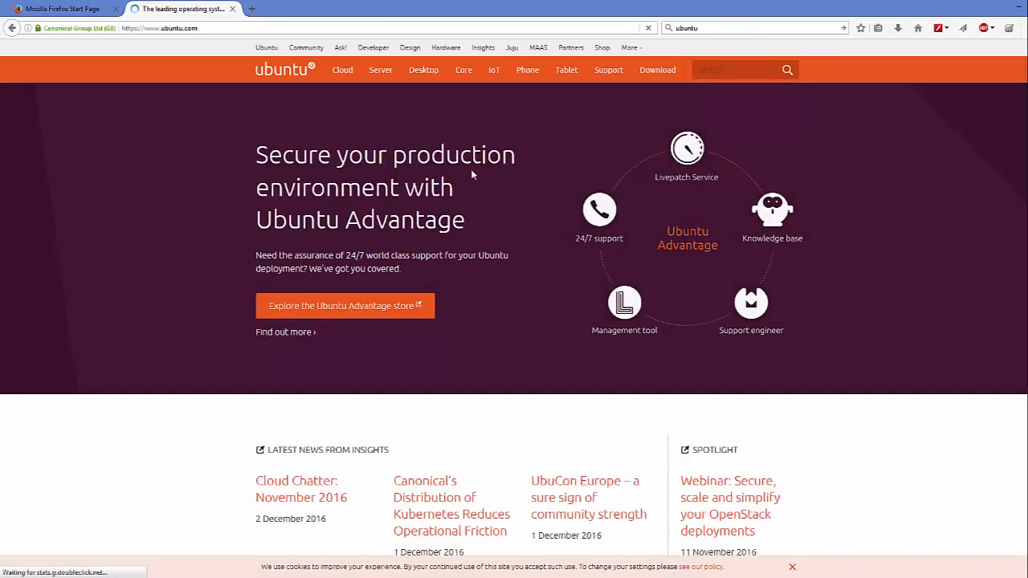
mouse_move(417, 77)
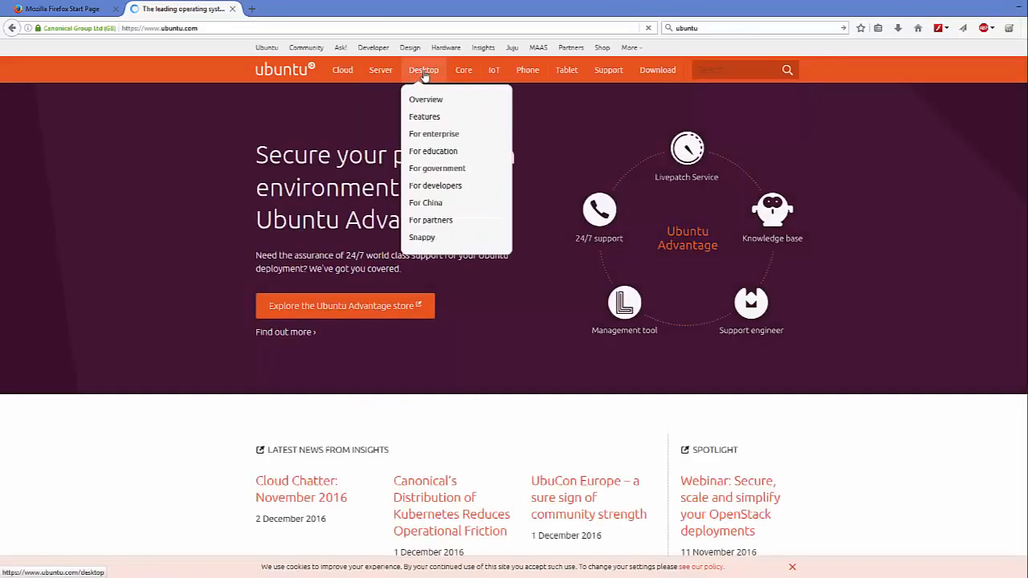
left_click(659, 71)
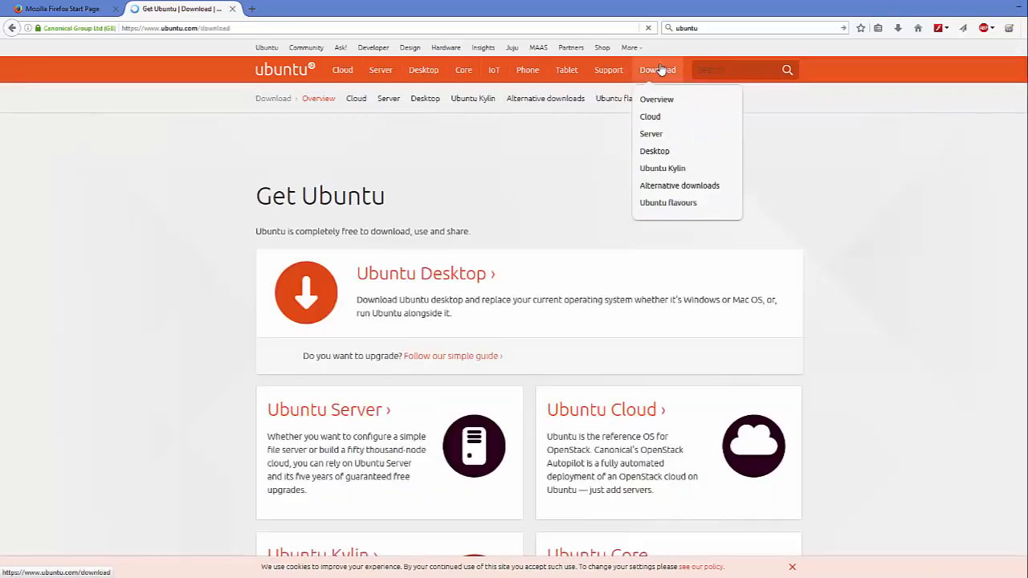
left_click(413, 277)
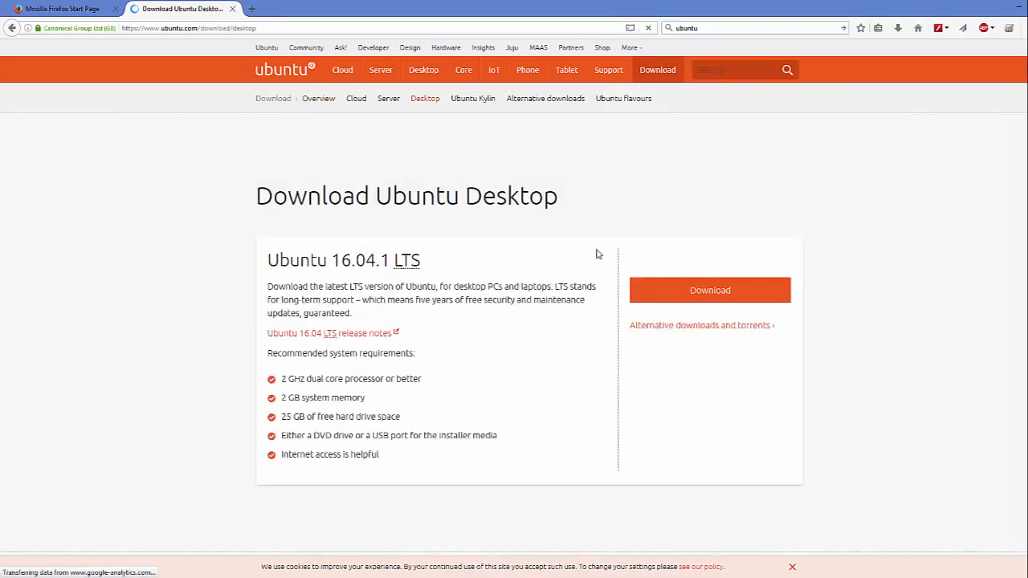
Review the page, highlighting the nine-month support period and the Ubuntu 16.04.1 LTS heading
scroll(375, 254, "down", 3)
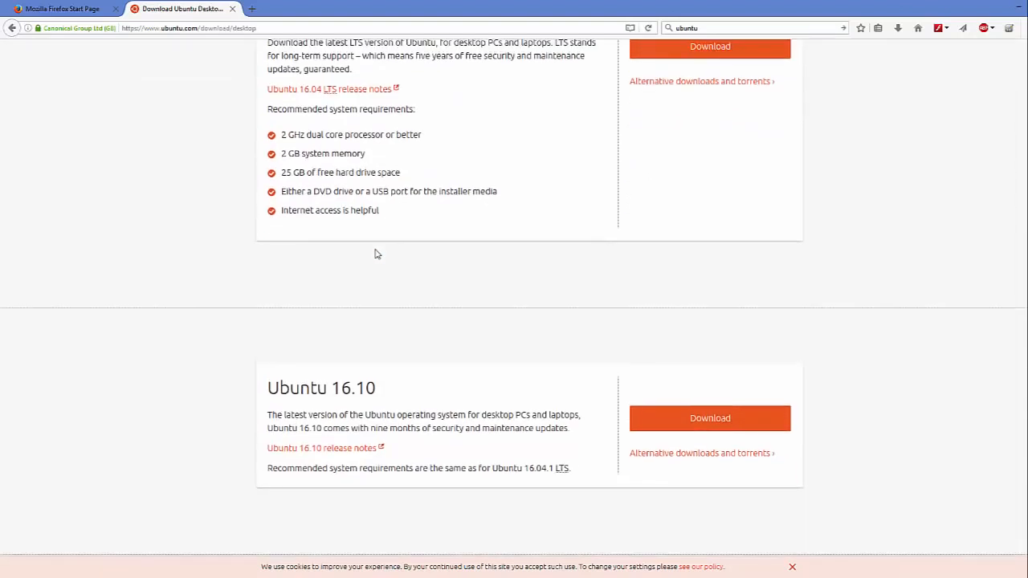
scroll(374, 253, "up", 2)
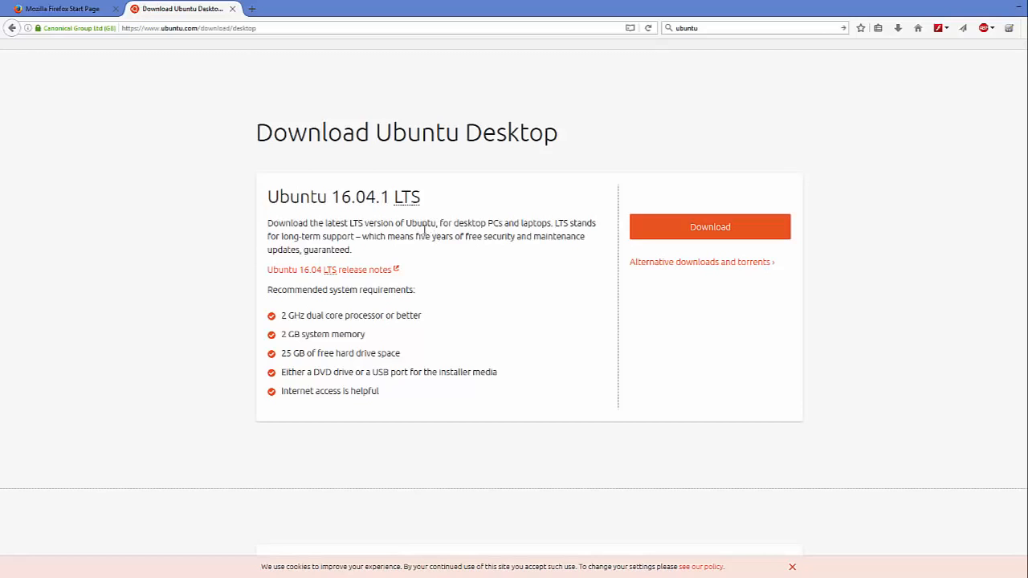
scroll(418, 231, "down", 5)
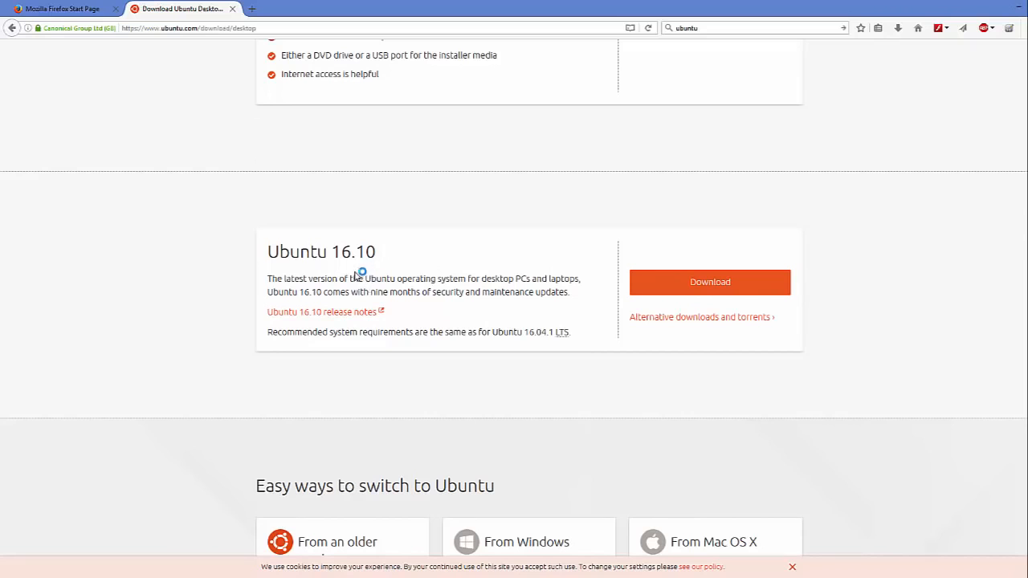
left_click_drag(369, 292, 418, 289)
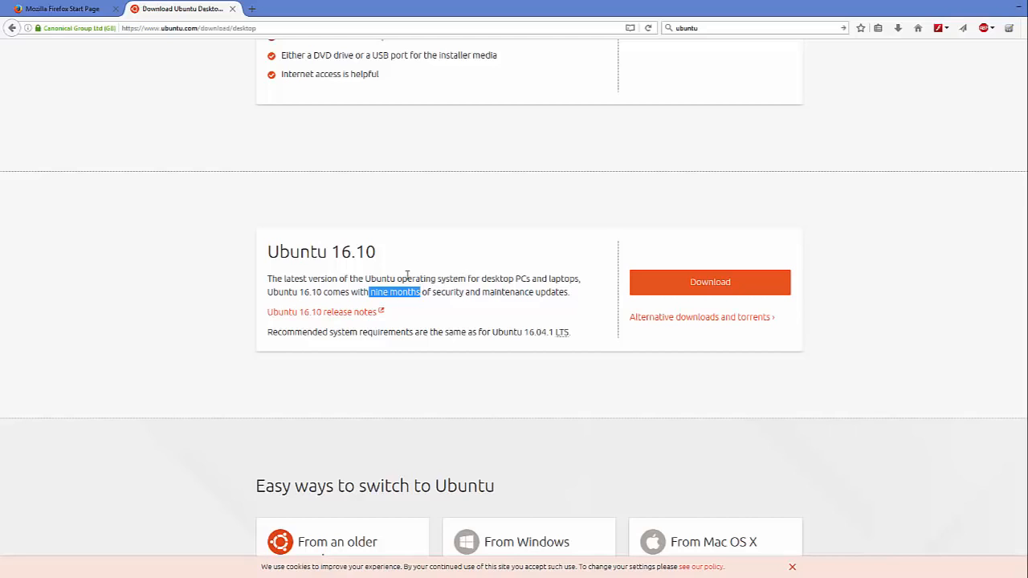
scroll(417, 277, "up", 5)
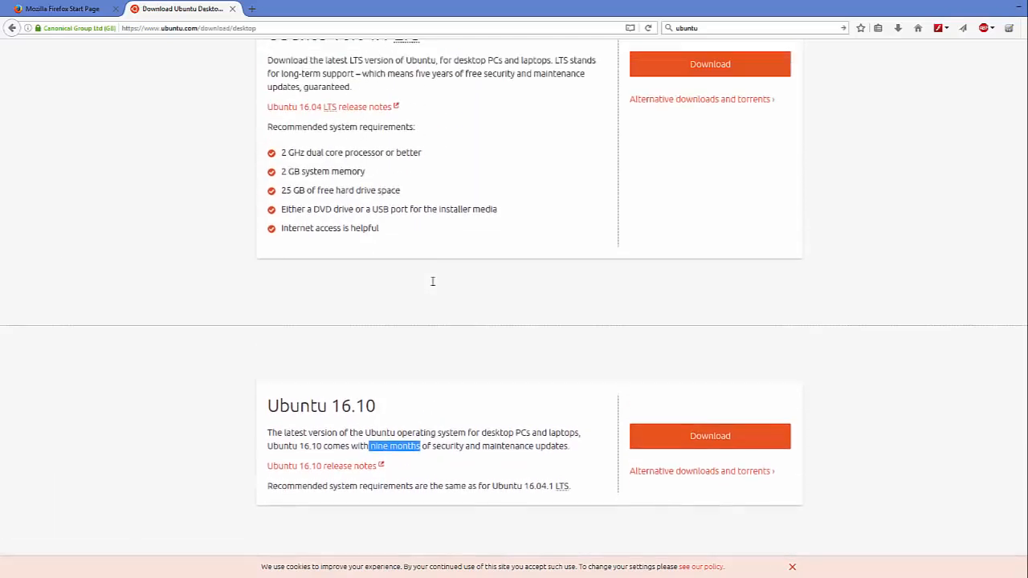
left_click_drag(425, 135, 273, 136)
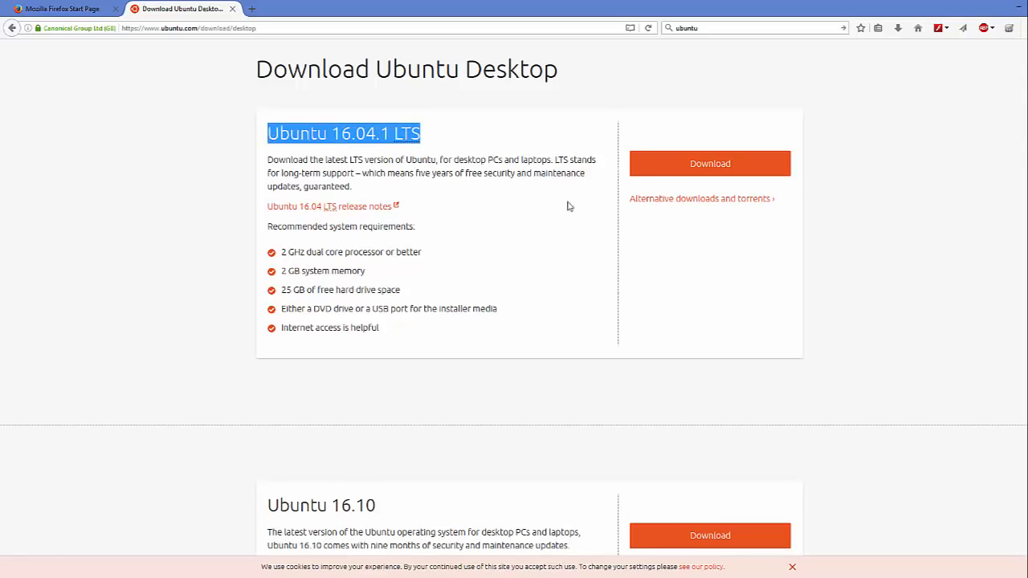
Start the Ubuntu 16.04.1 LTS download and drag every contribution slider, including Tip to Canonical, to $0
left_click(710, 171)
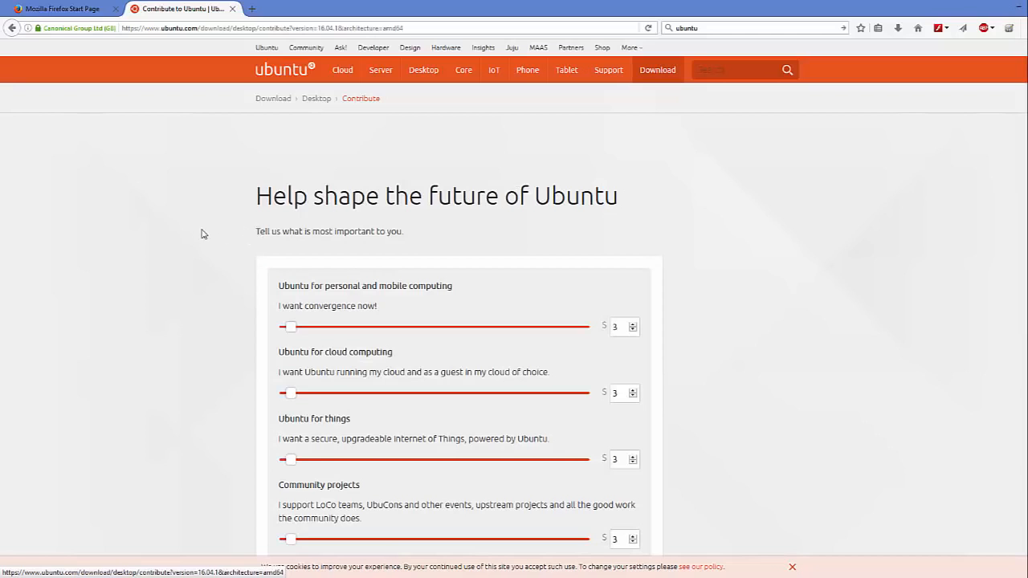
scroll(203, 234, "down", 3)
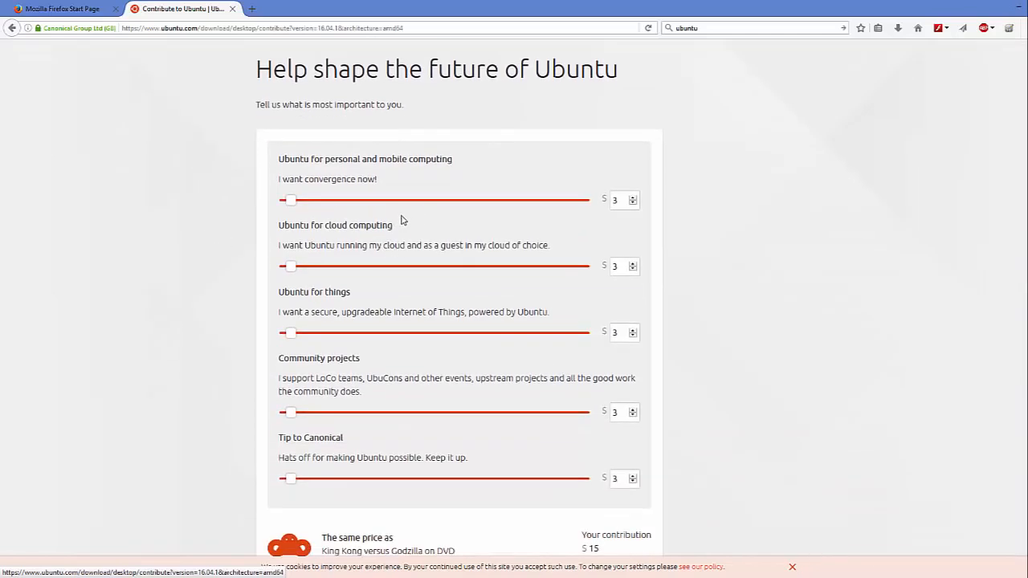
left_click_drag(296, 200, 277, 205)
left_click_drag(292, 266, 269, 269)
left_click_drag(290, 333, 257, 333)
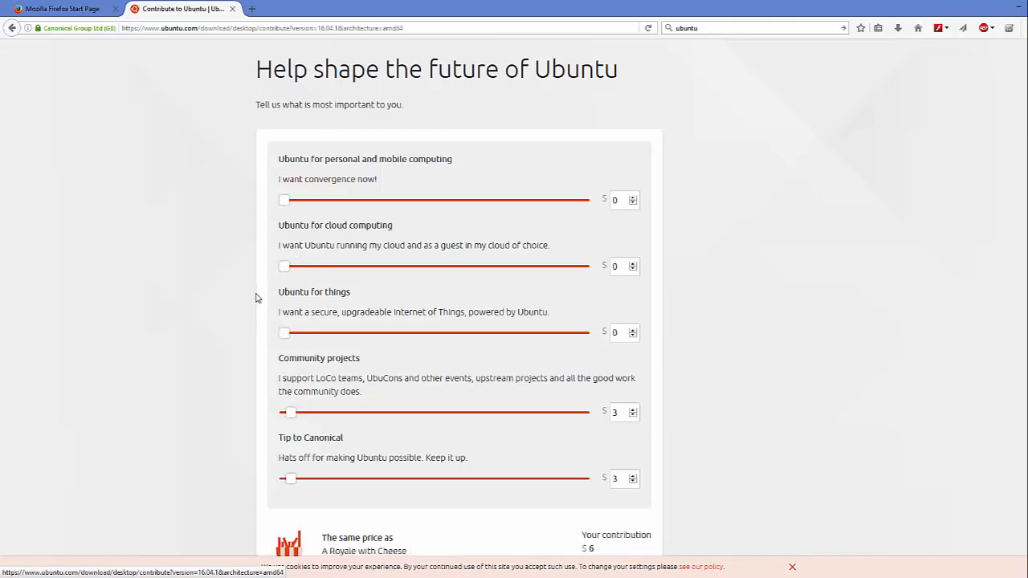
scroll(257, 293, "down", 4)
left_click_drag(290, 223, 268, 229)
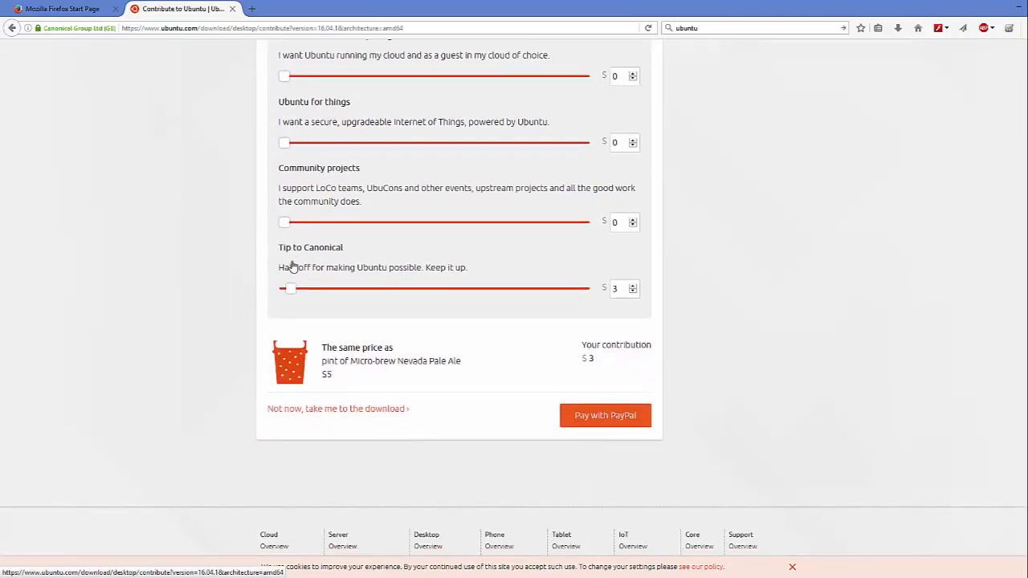
left_click_drag(290, 289, 261, 293)
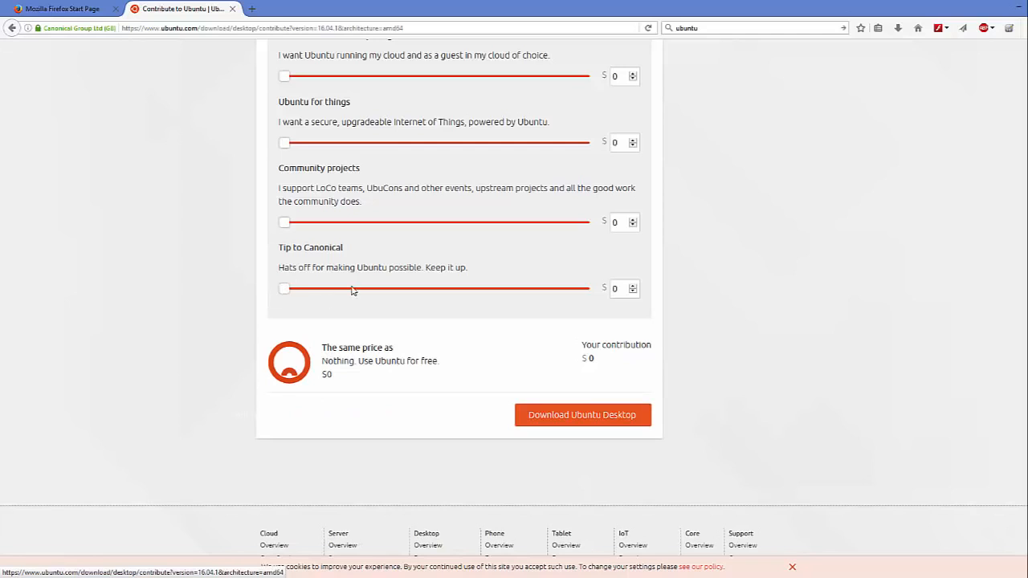
scroll(352, 288, "up", 1)
left_click_drag(285, 293, 264, 294)
Request the free 1.4 GB ubuntu-16.04.1-desktop-amd64.iso, then cancel the Opening prompt
left_click(567, 421)
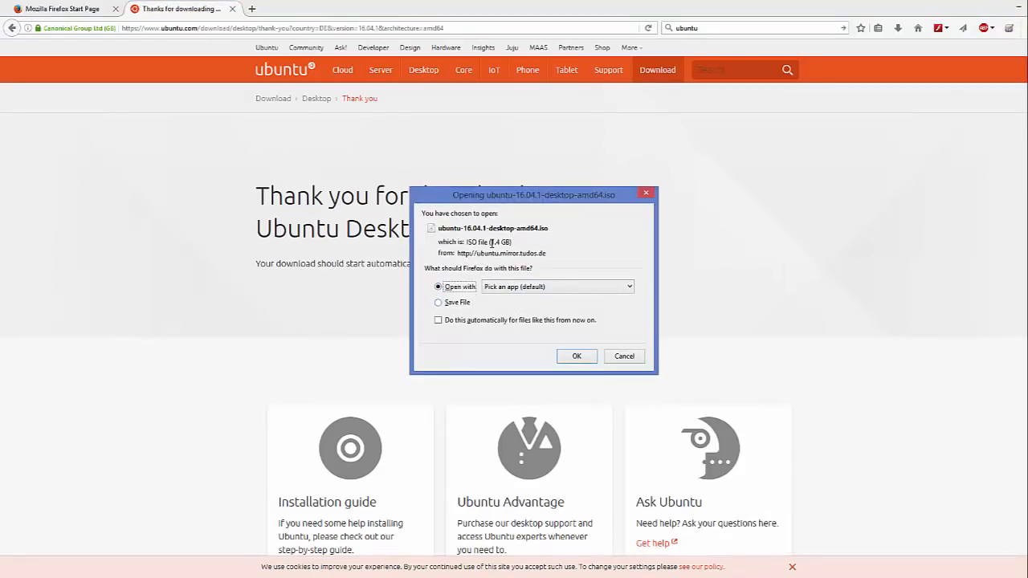
left_click_drag(490, 242, 508, 242)
left_click(619, 359)
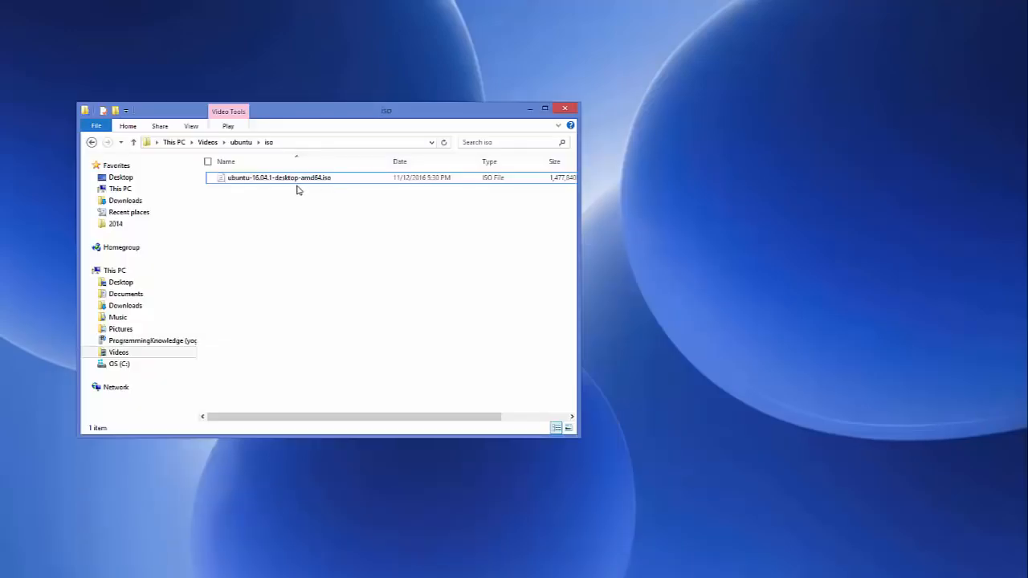
Confirm ubuntu-16.04.1-desktop-amd64.iso is in Videos\ubuntu\iso, then minimise Explorer
left_click(239, 178)
left_click(529, 108)
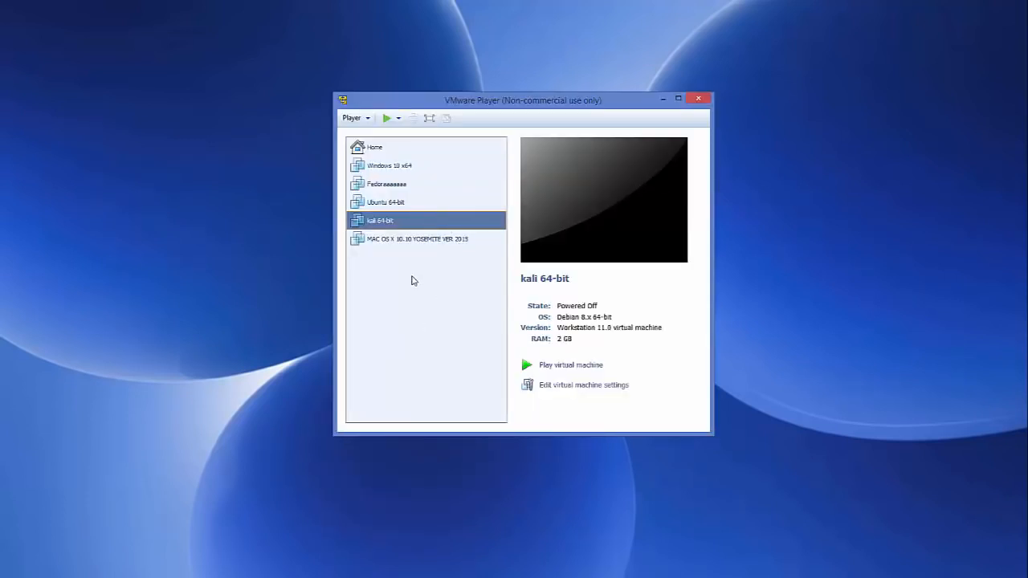
From the library's Home welcome page, launch the New Virtual Machine Wizard
left_click(420, 239)
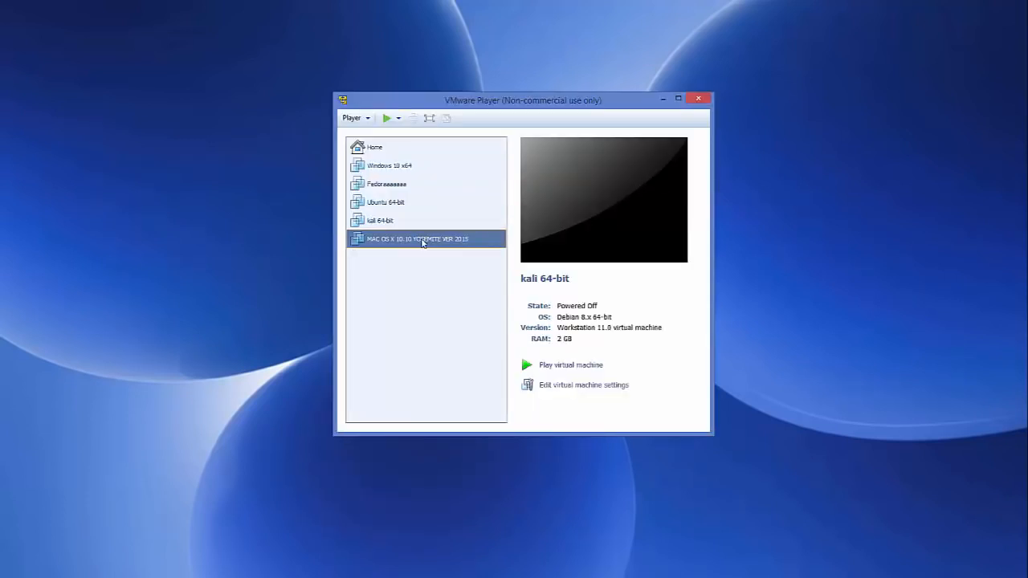
left_click(384, 148)
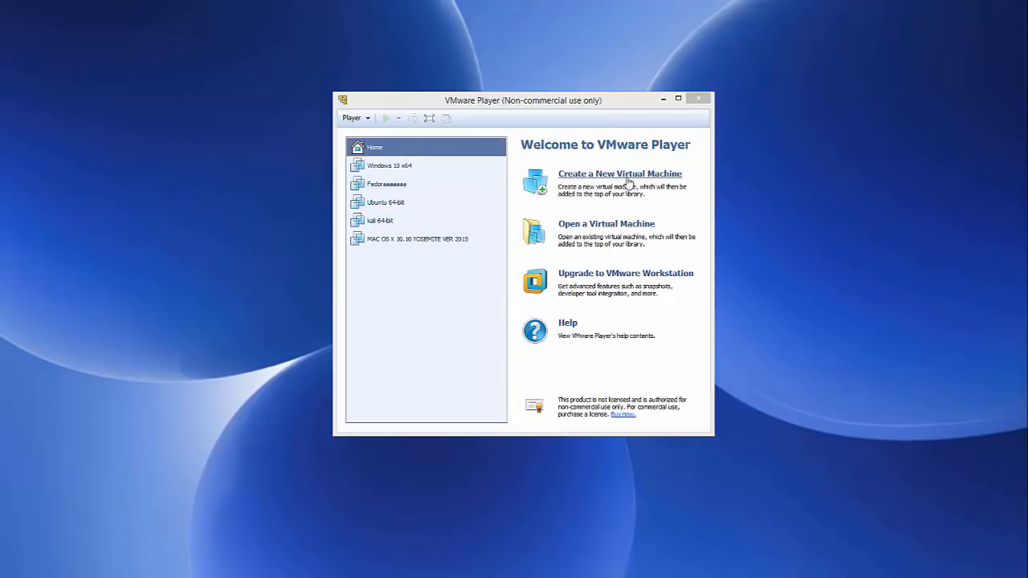
left_click(628, 182)
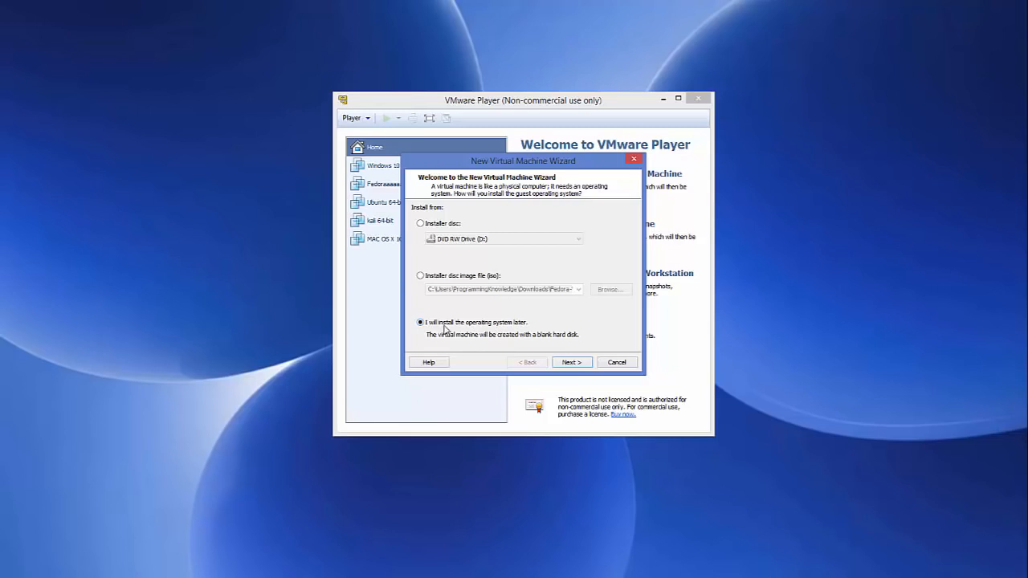
Set the guest OS to Linux, version Ubuntu 64-bit, and advance to the naming page
left_click(574, 364)
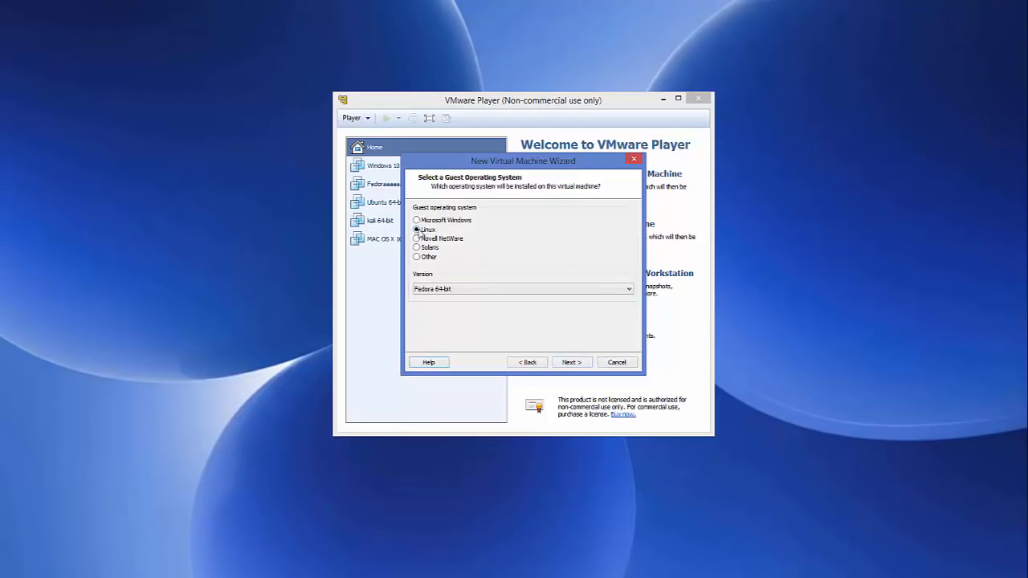
left_click(449, 290)
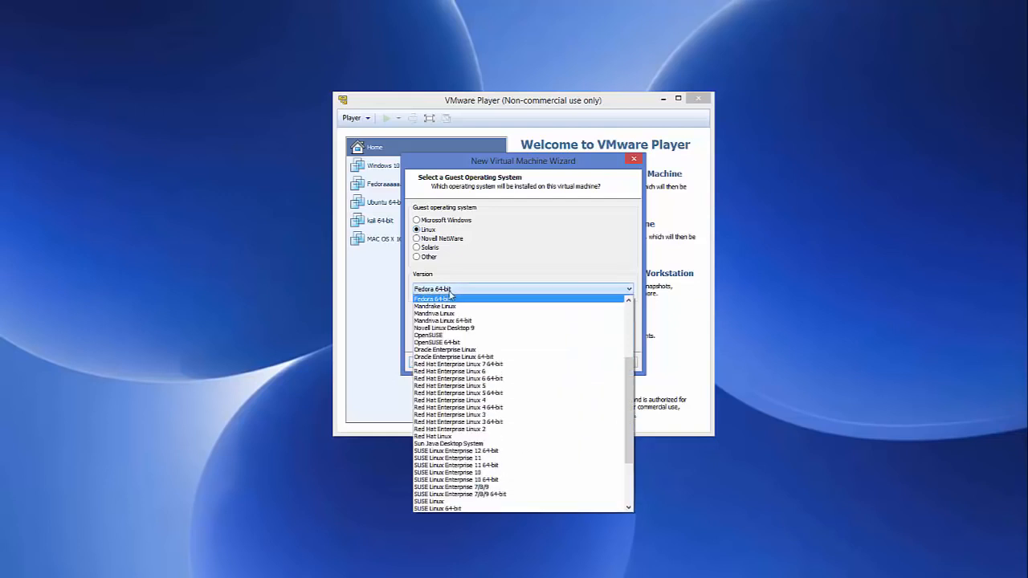
scroll(442, 366, "down", 4)
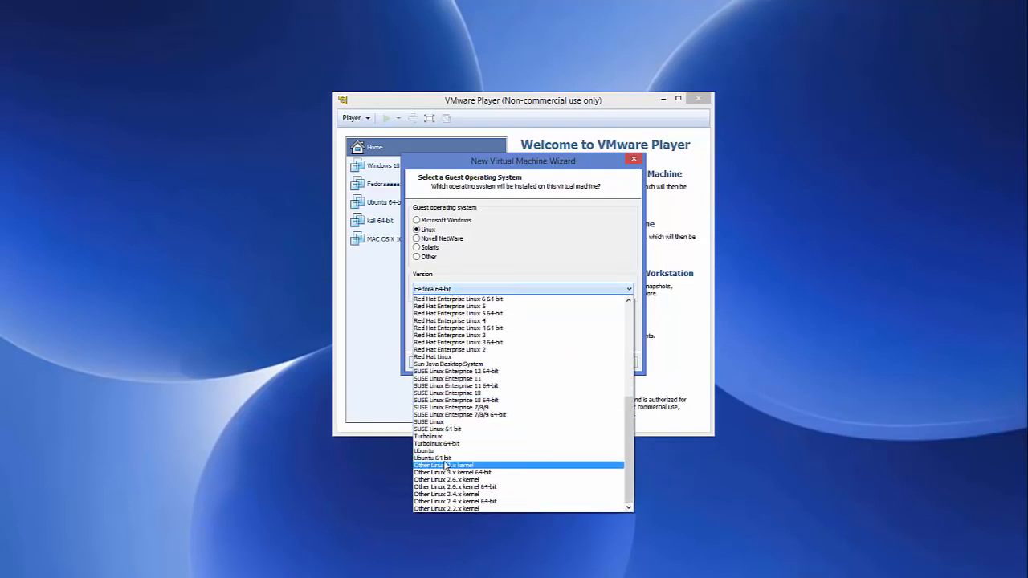
left_click(447, 457)
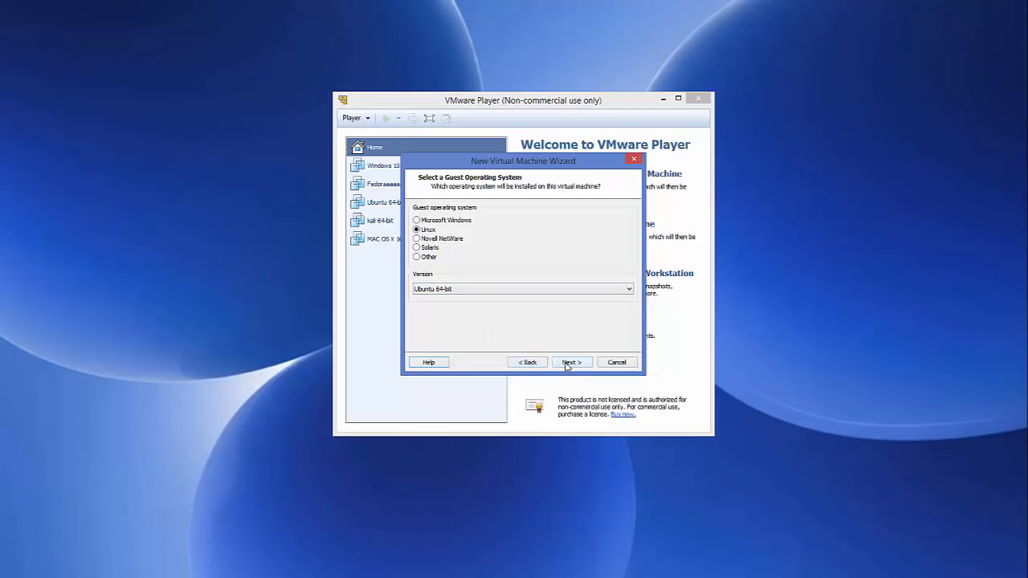
left_click(566, 362)
left_click(470, 223)
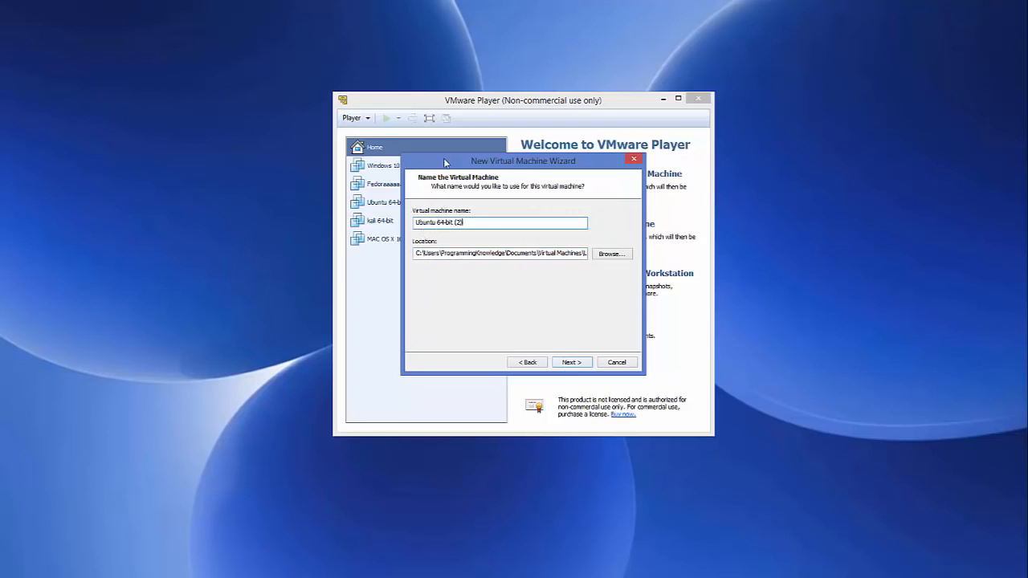
Keep the name Ubuntu 64-bit (2) and a 20 GB split disk, finish, then open its settings
left_click_drag(448, 161, 556, 159)
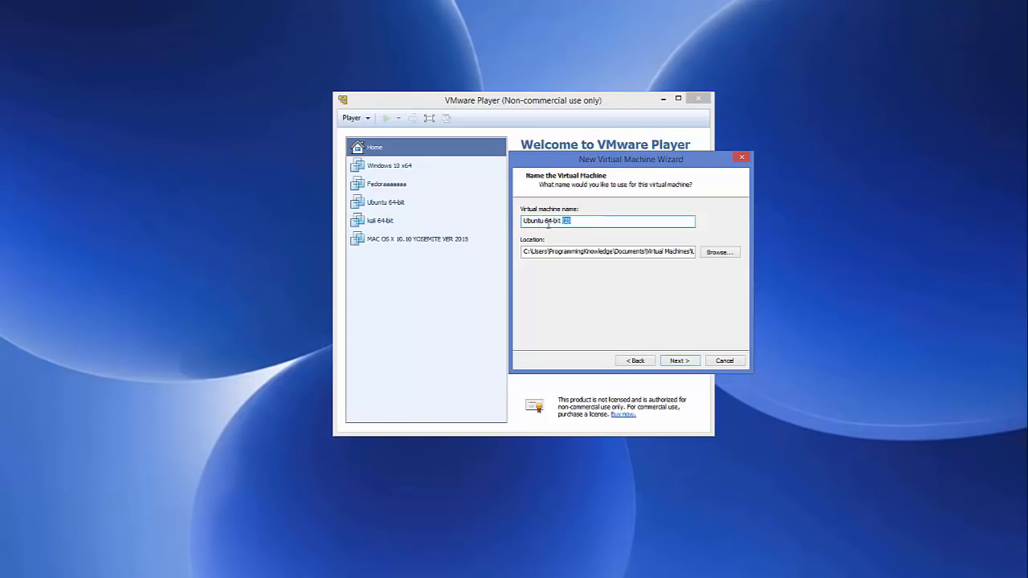
left_click_drag(614, 161, 499, 149)
left_click(562, 350)
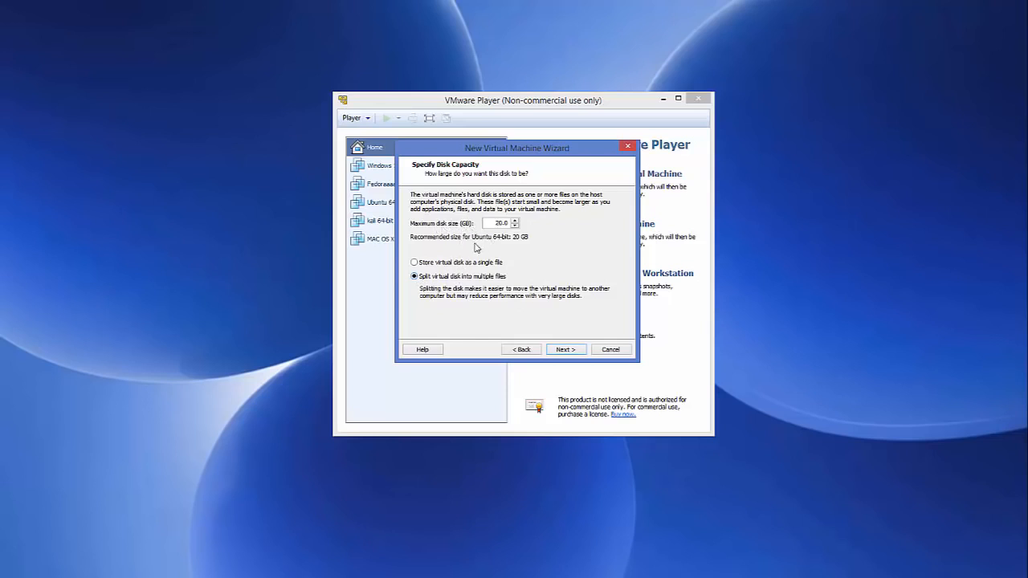
left_click(562, 350)
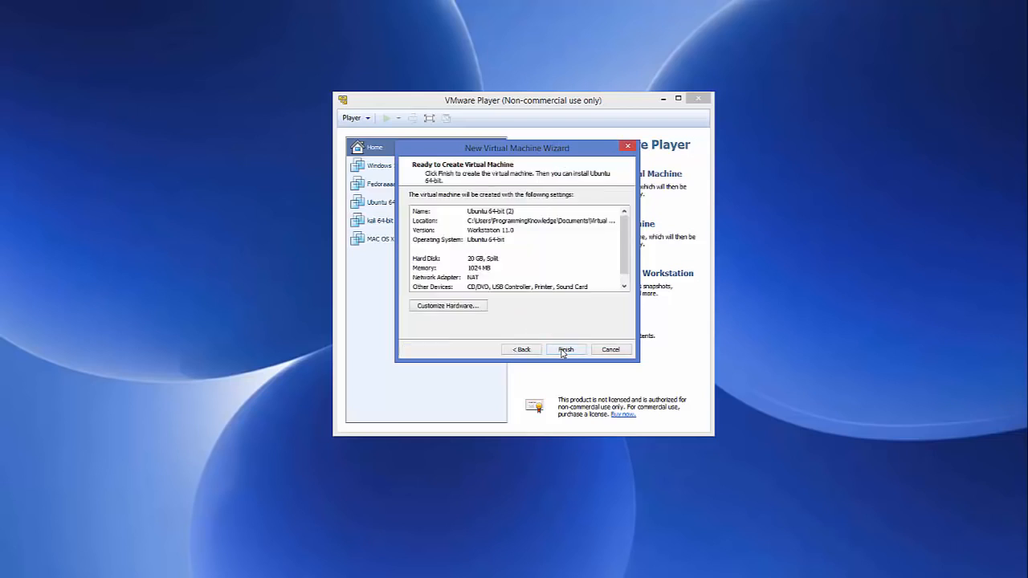
left_click(563, 352)
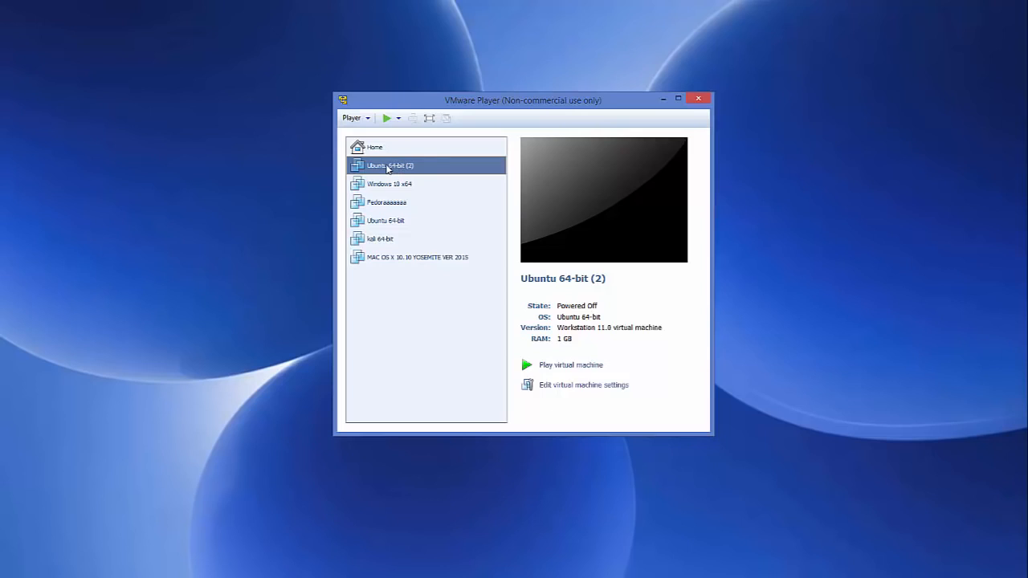
left_click(571, 391)
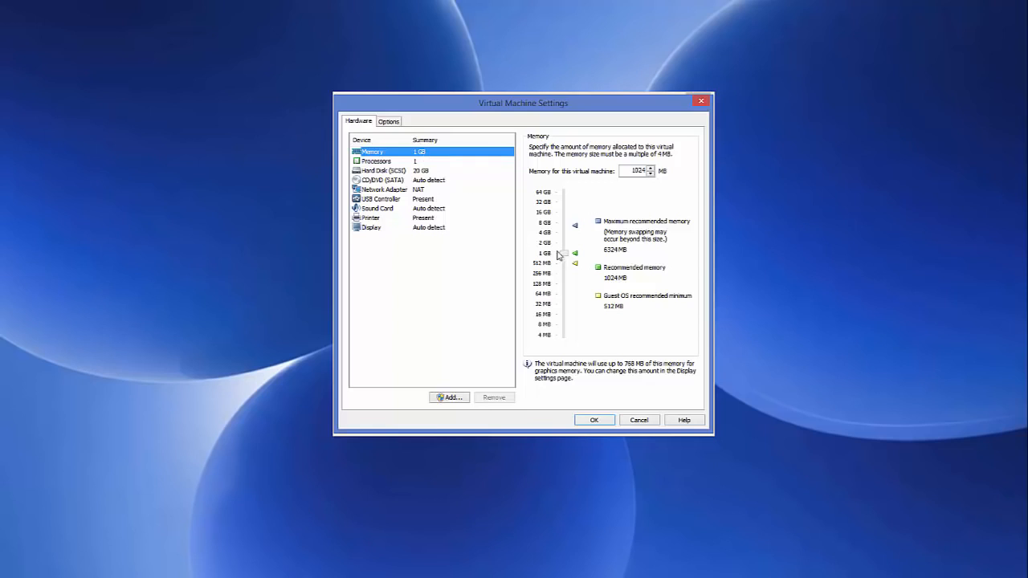
Raise the Ubuntu 64-bit (2) machine's memory to 4096 MB, then show Processors
left_click_drag(565, 254, 568, 237)
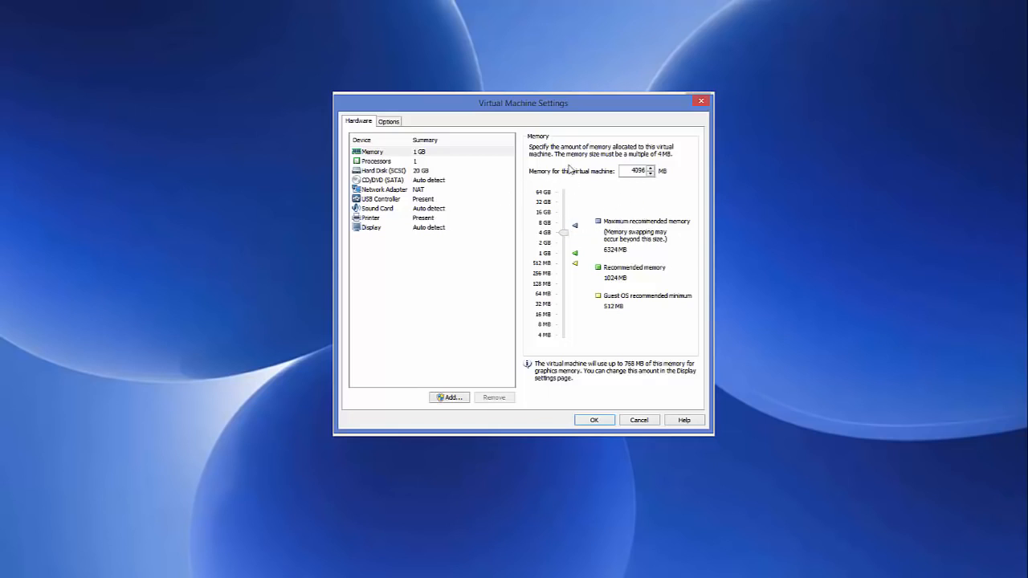
left_click(415, 163)
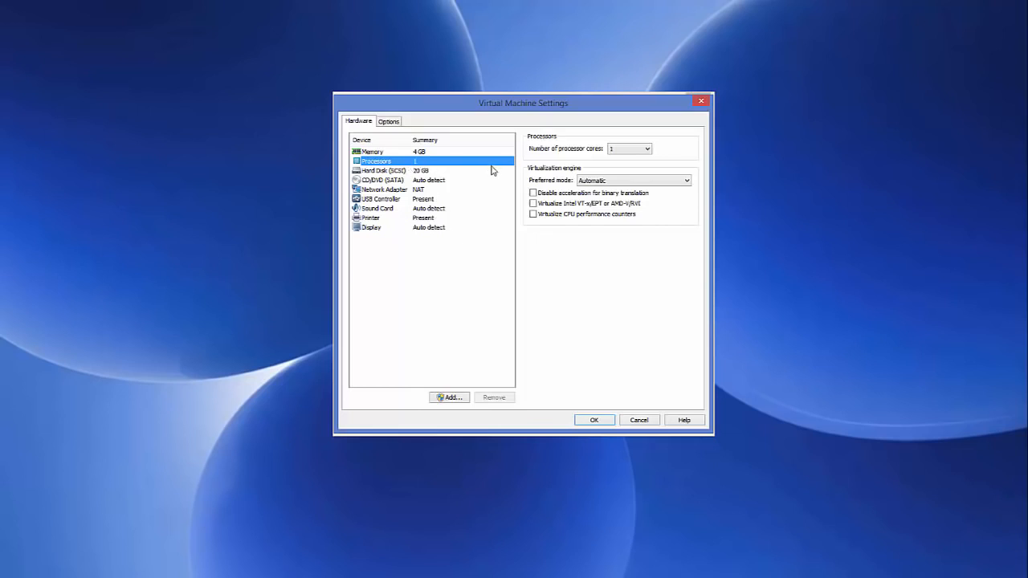
Give the machine 2 processor cores, then view the 20 GB hard disk settings
left_click(634, 150)
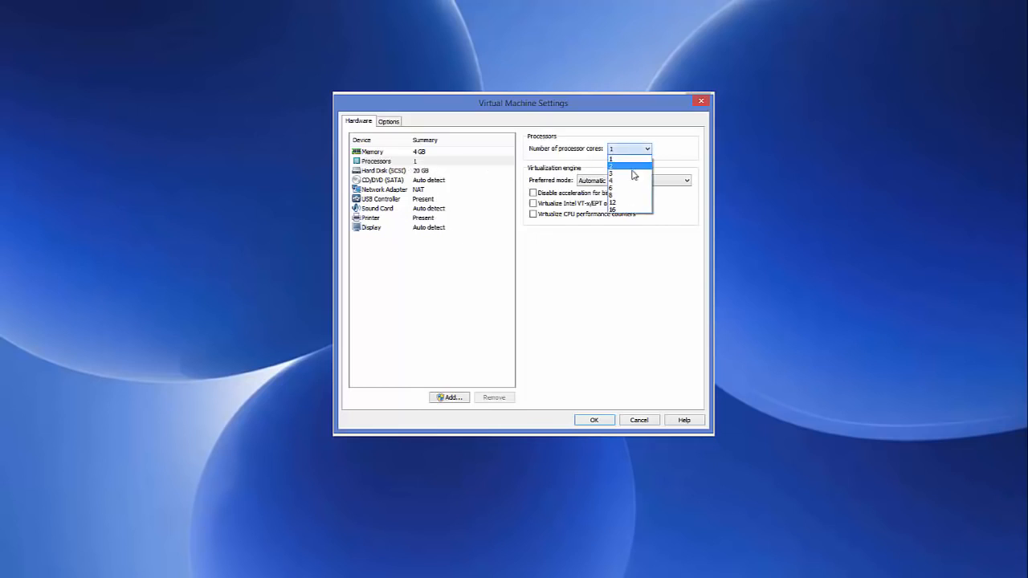
left_click(635, 166)
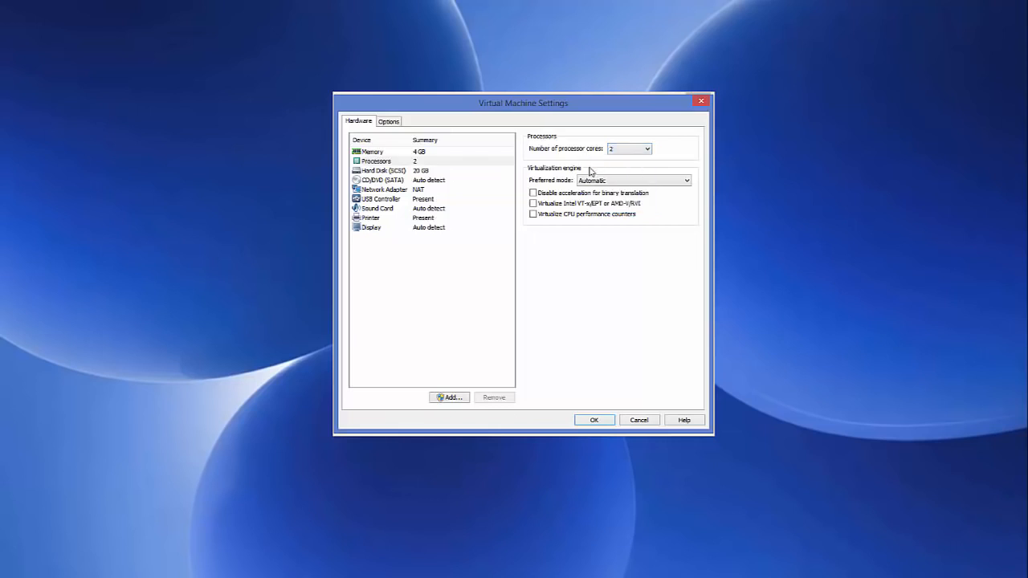
left_click(405, 171)
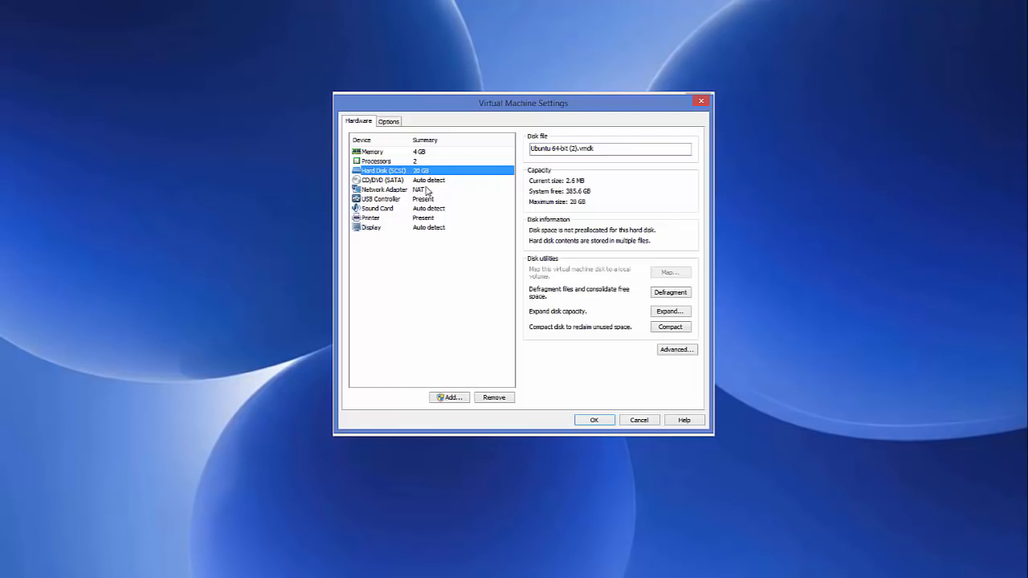
Switch the CD/DVD (SATA) drive to Use ISO image file and browse for the image
left_click(386, 181)
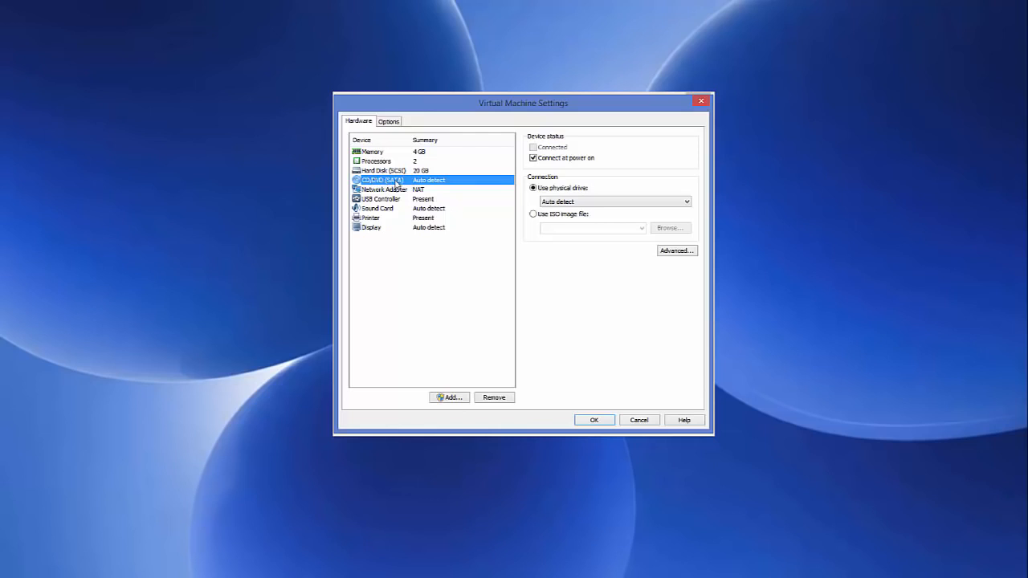
left_click(533, 214)
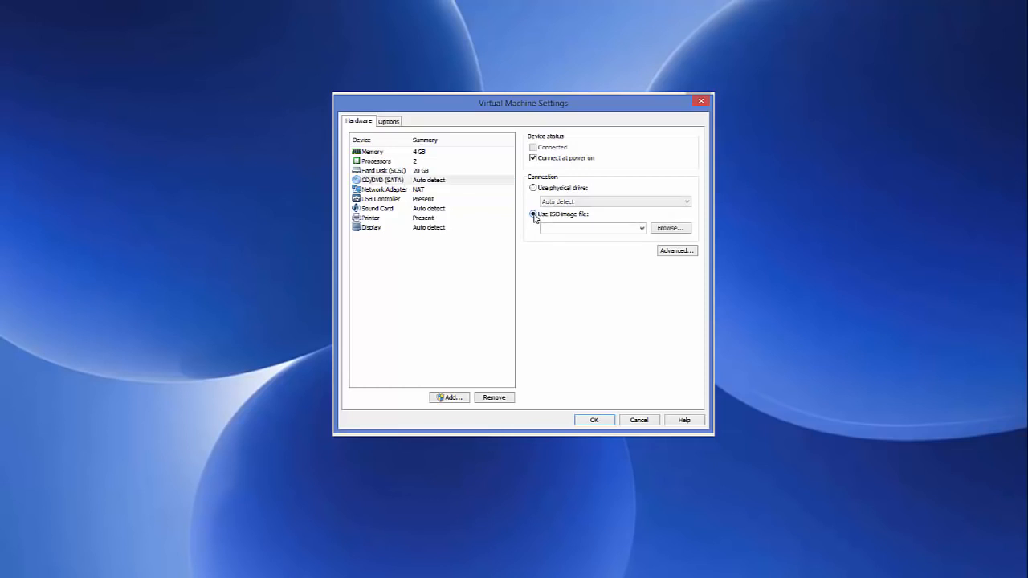
left_click(668, 228)
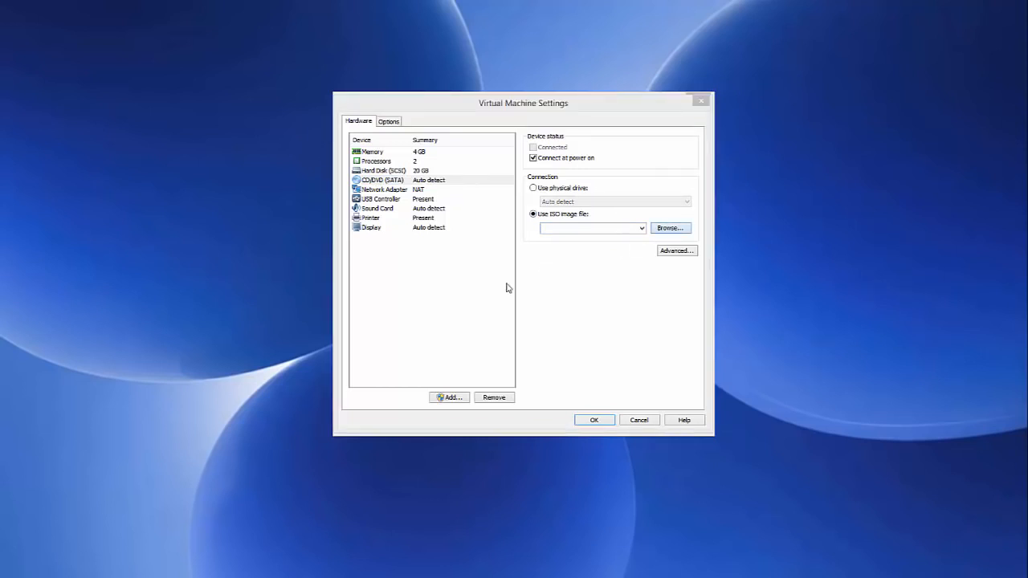
Load ubuntu-16.04.1-desktop-amd64.iso into the virtual CD/DVD drive using its copied folder path, then minimize Explorer
left_click(123, 576)
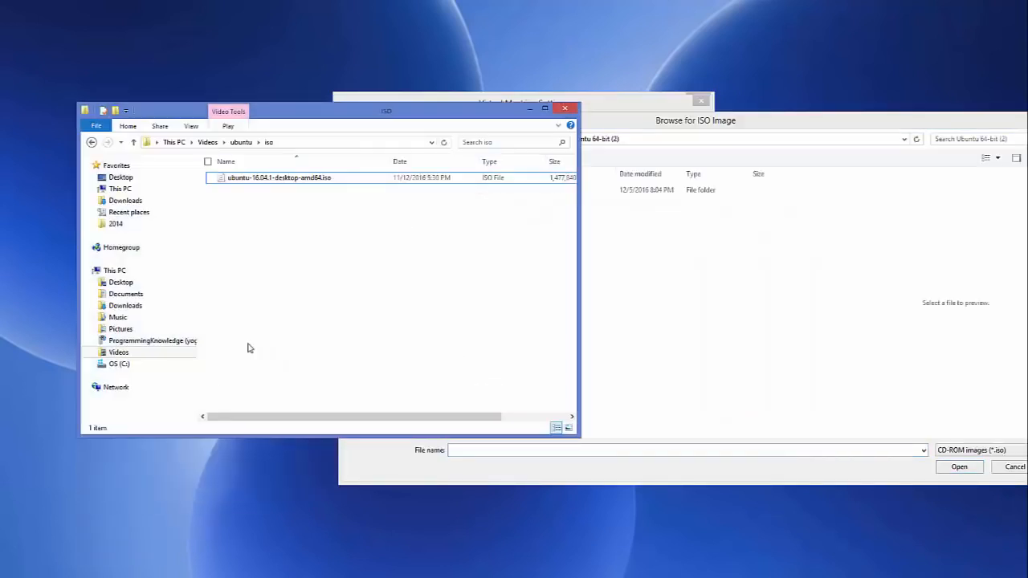
left_click(368, 144)
key("ctrl+c")
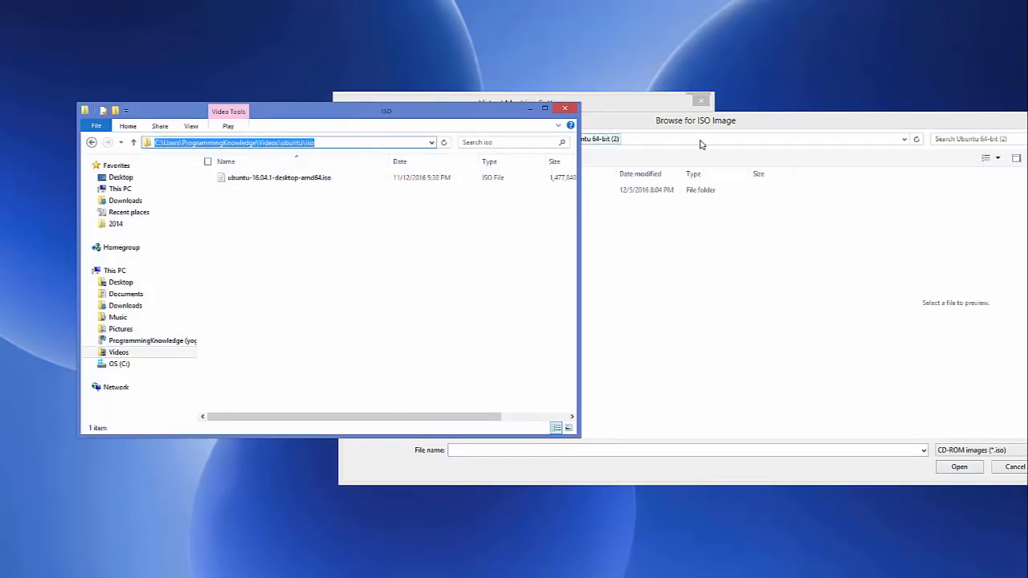
left_click(701, 141)
key("ctrl+v")
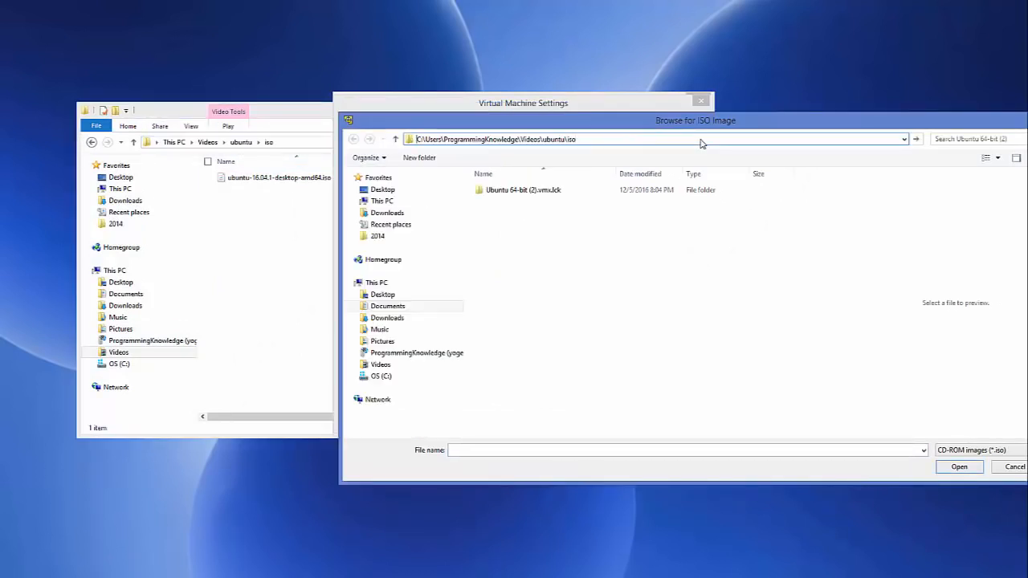
key("Return")
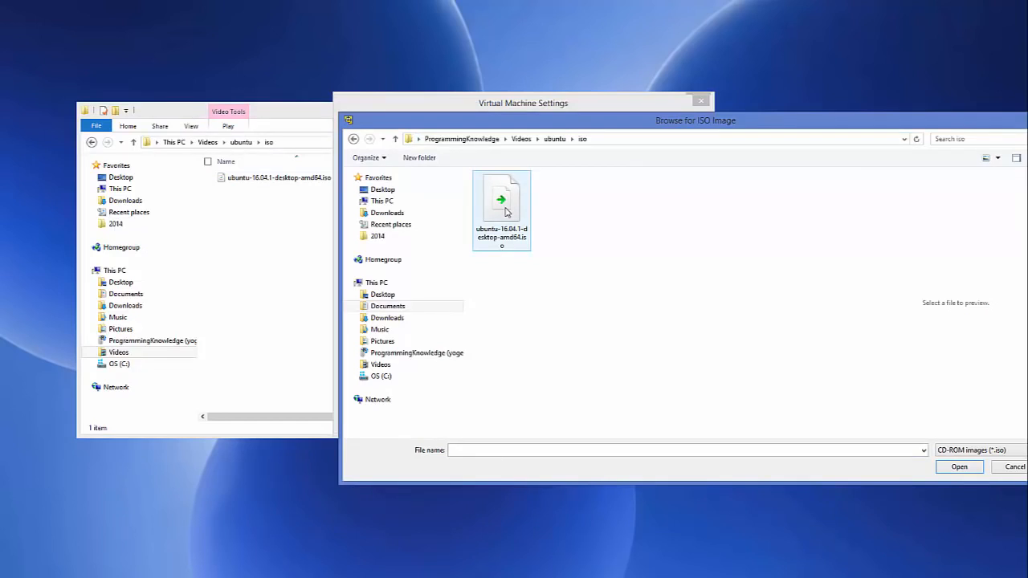
left_click(506, 212)
left_click(961, 469)
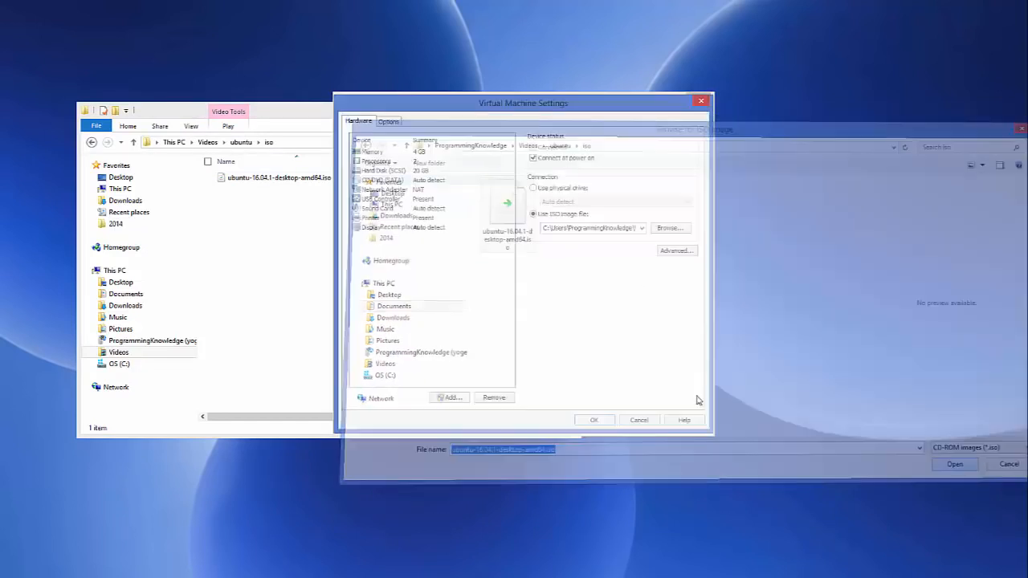
left_click(297, 114)
left_click(531, 110)
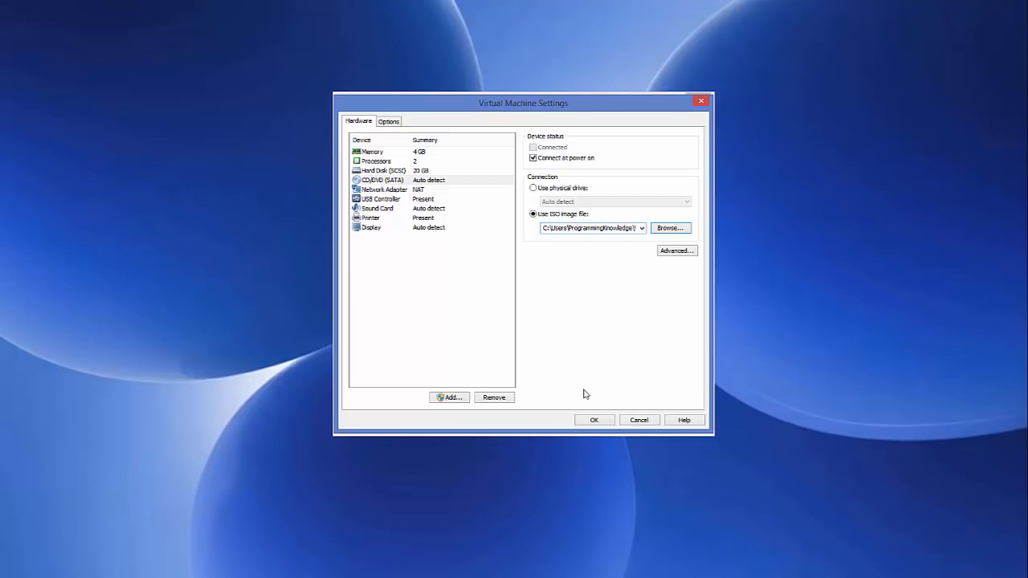
Confirm the Virtual Machine Settings with OK so Ubuntu 64-bit (2) lists 4 GB RAM
left_click(595, 420)
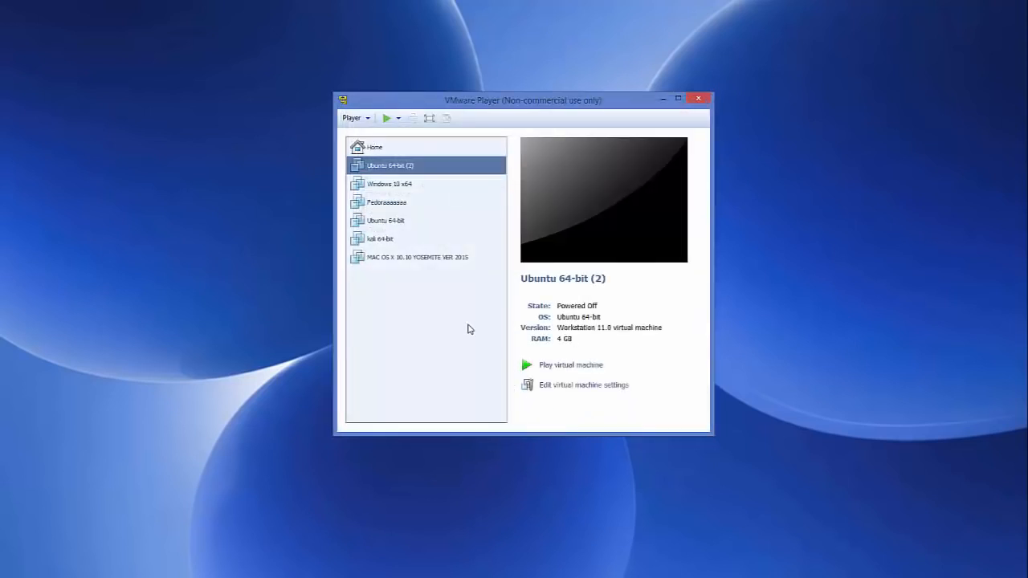
Power on Ubuntu 64-bit (2) and let it boot from the ISO to the installer Welcome screen
left_click(560, 366)
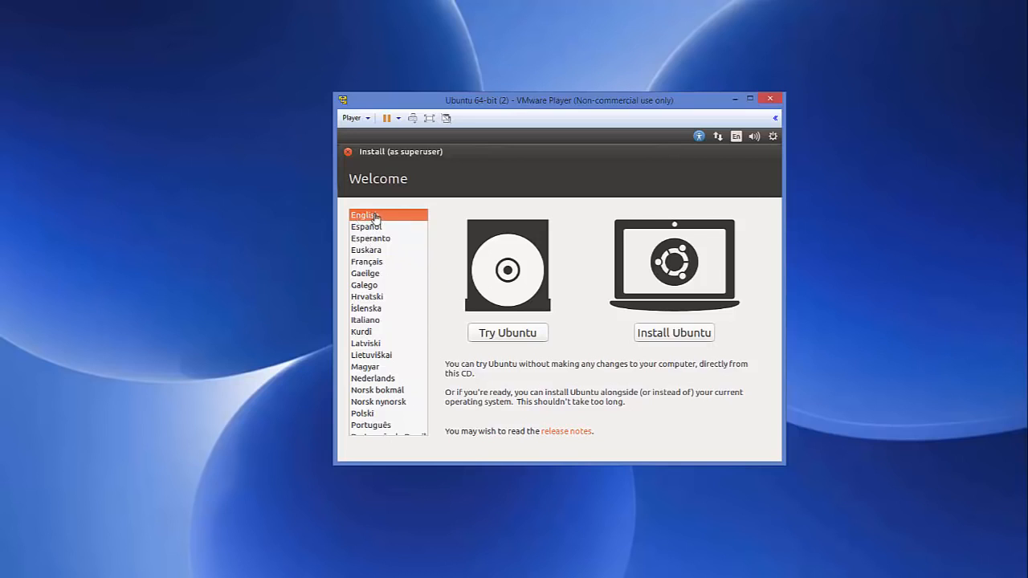
Begin Install Ubuntu with 'Download updates' and 'Install third-party software' both enabled
left_click(665, 338)
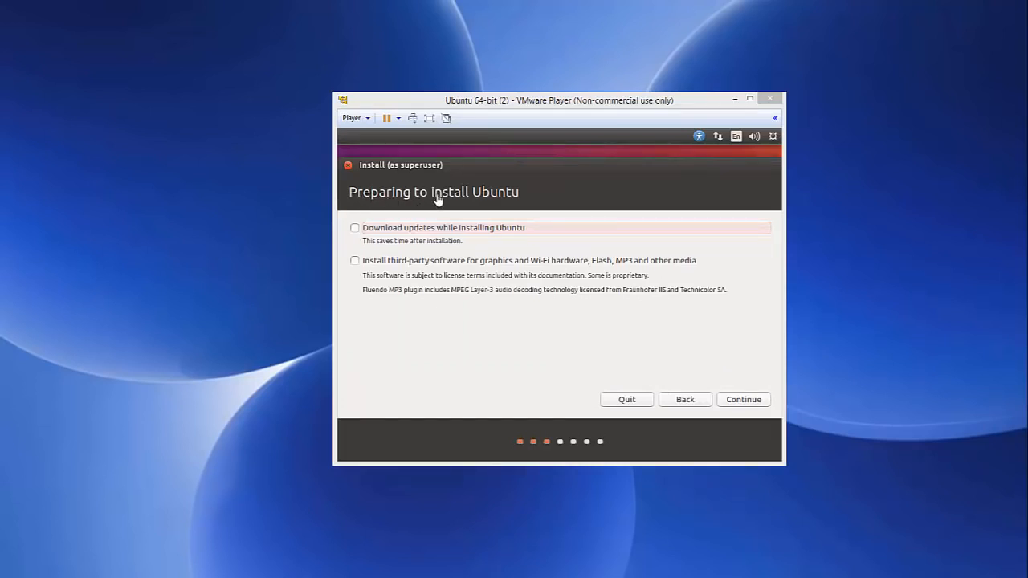
left_click(357, 233)
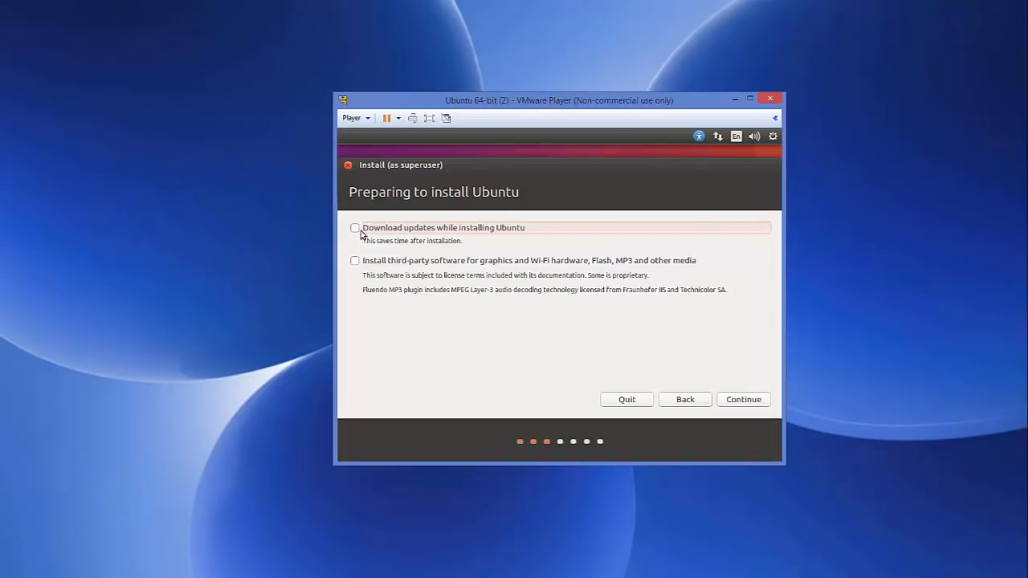
left_click(356, 229)
left_click(355, 262)
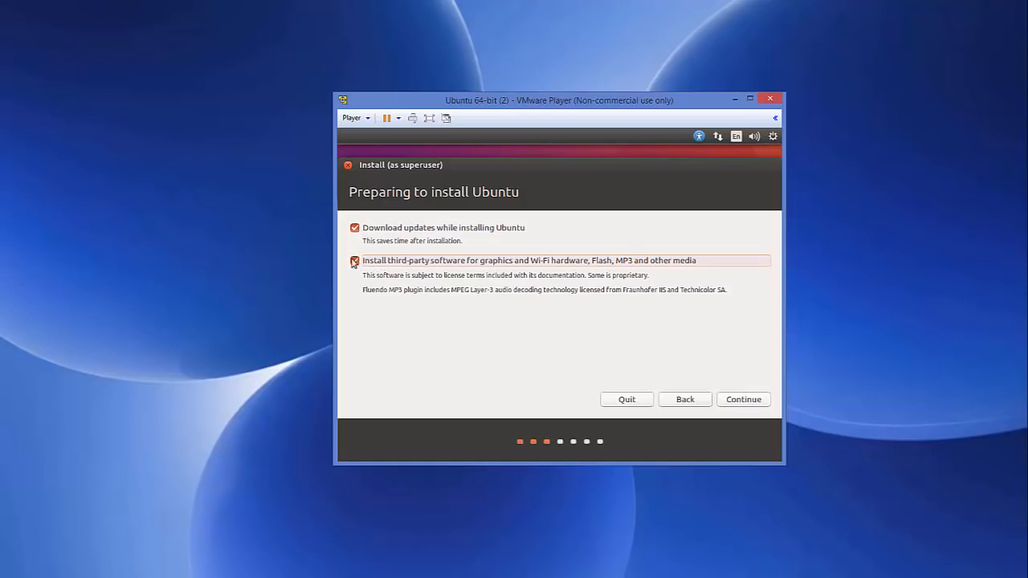
left_click(747, 400)
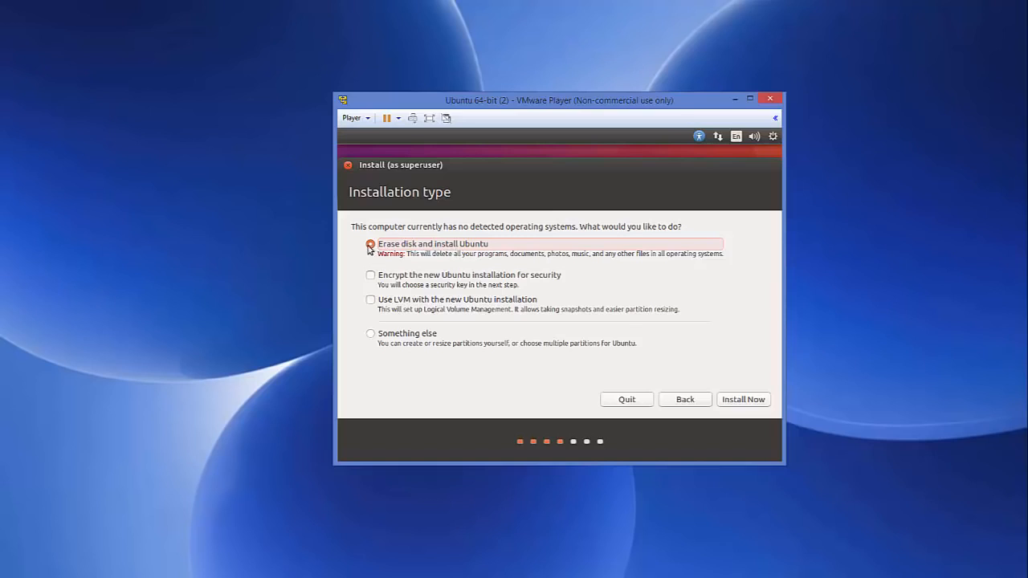
Install Now with 'Erase disk and install Ubuntu', confirming the partition changes to disk
left_click(735, 402)
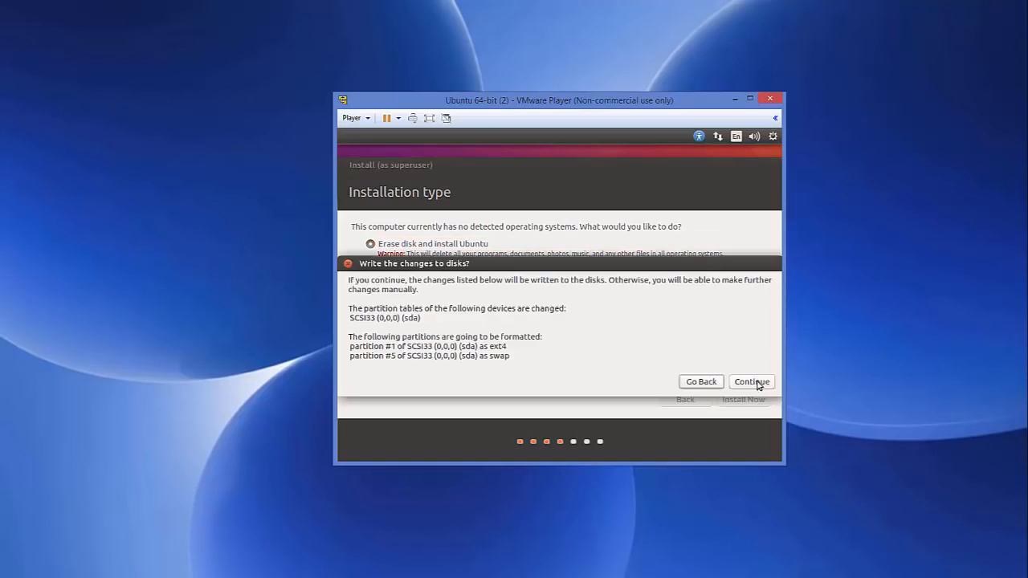
left_click(753, 382)
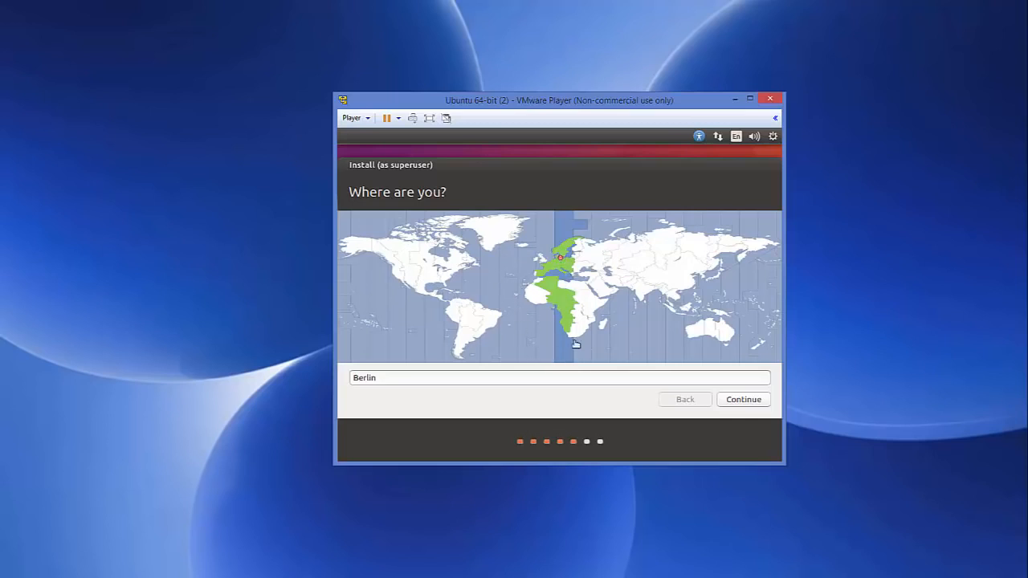
Accept Berlin as the installer location and continue
double_click(496, 380)
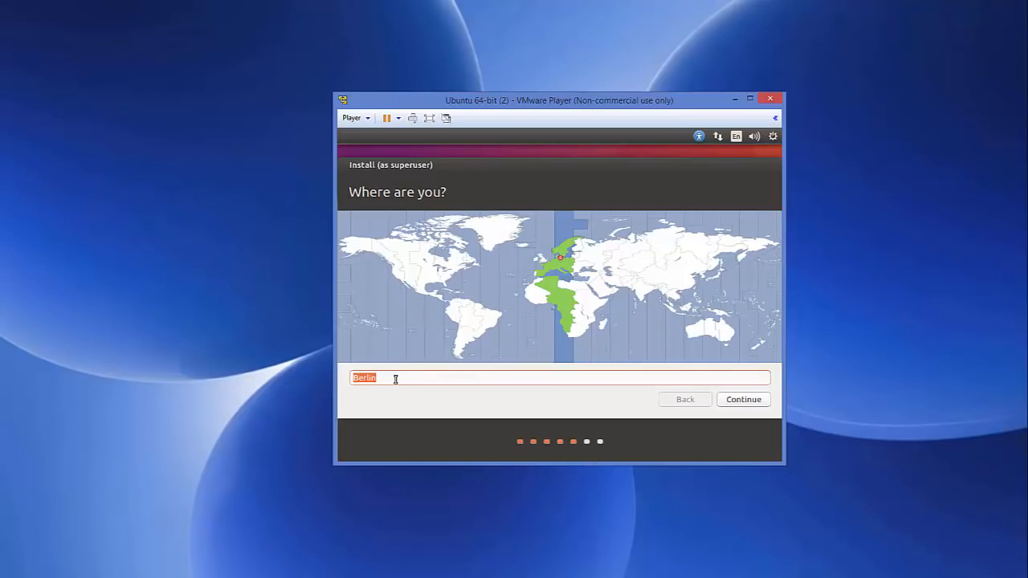
left_click(746, 402)
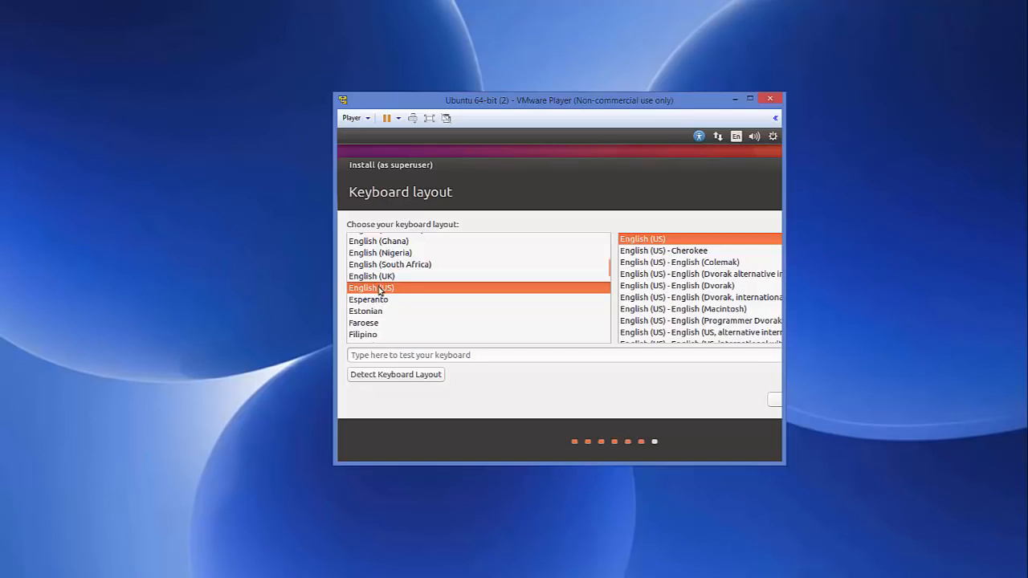
Select German from the keyboard layout list and continue to the account form
scroll(380, 291, "down", 3)
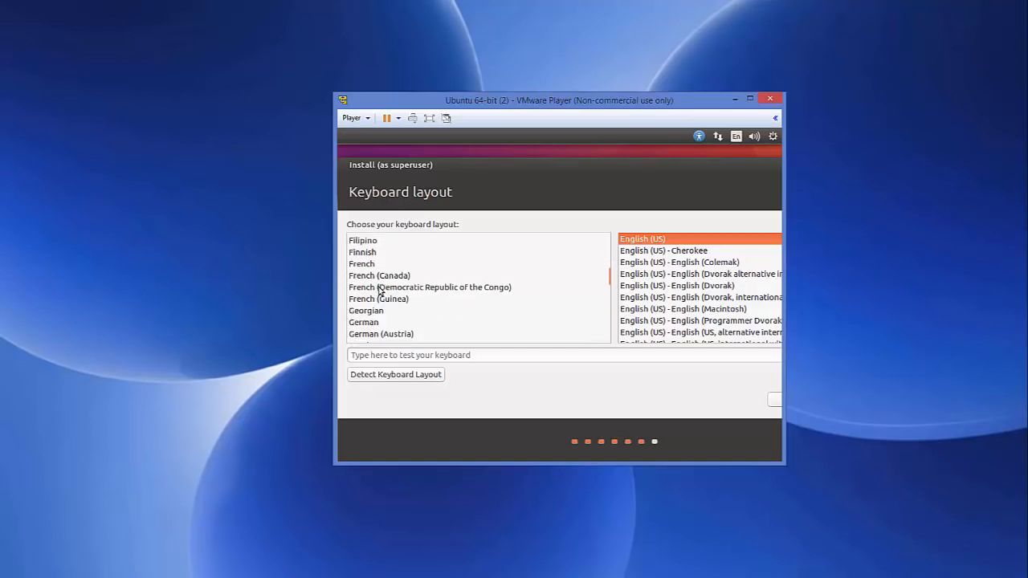
scroll(379, 291, "down", 1)
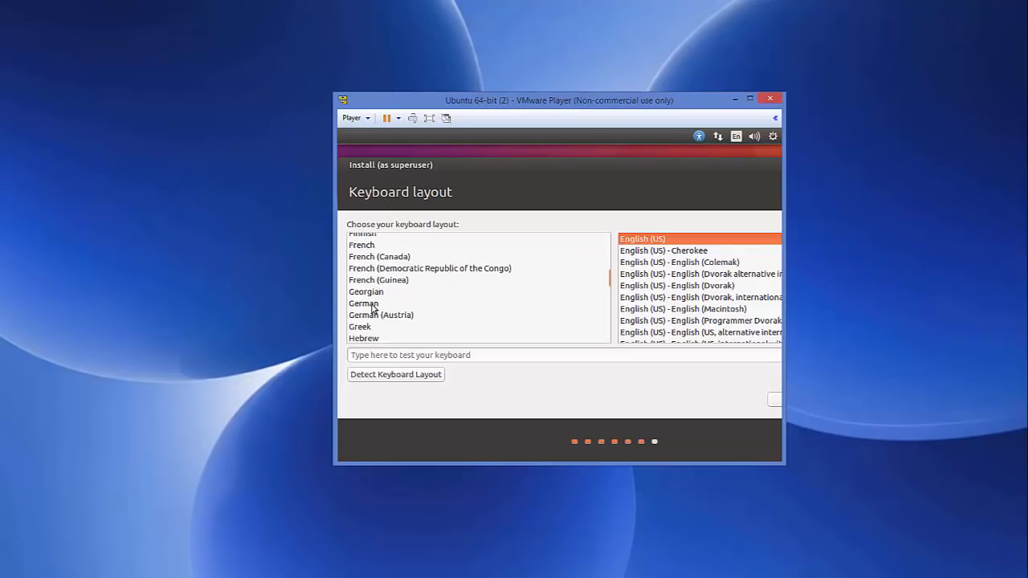
left_click(371, 305)
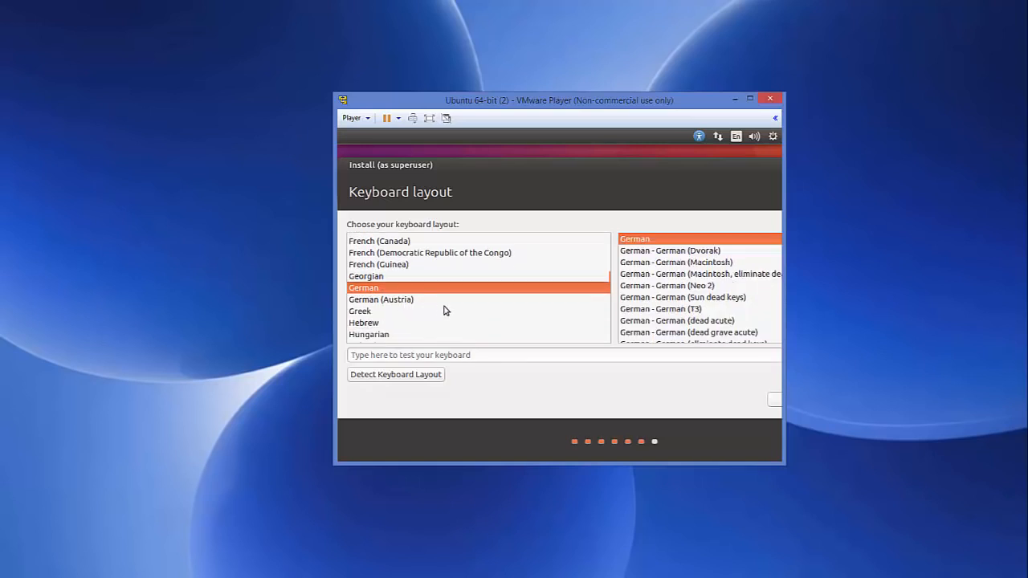
left_click_drag(784, 400, 805, 401)
left_click(774, 402)
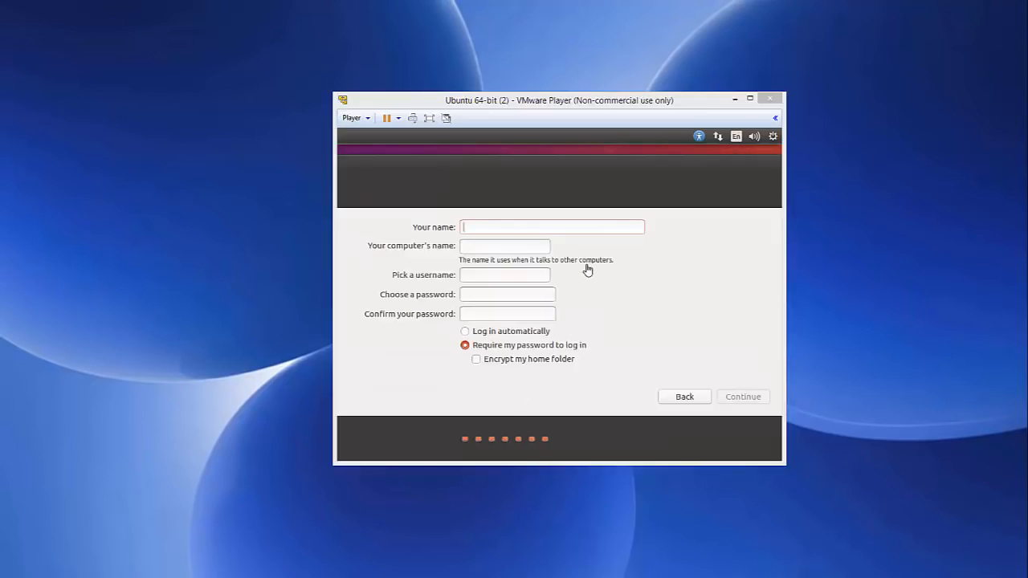
Enter the user's full name and trim '-virtual-machine' from the computer name
left_click(506, 228)
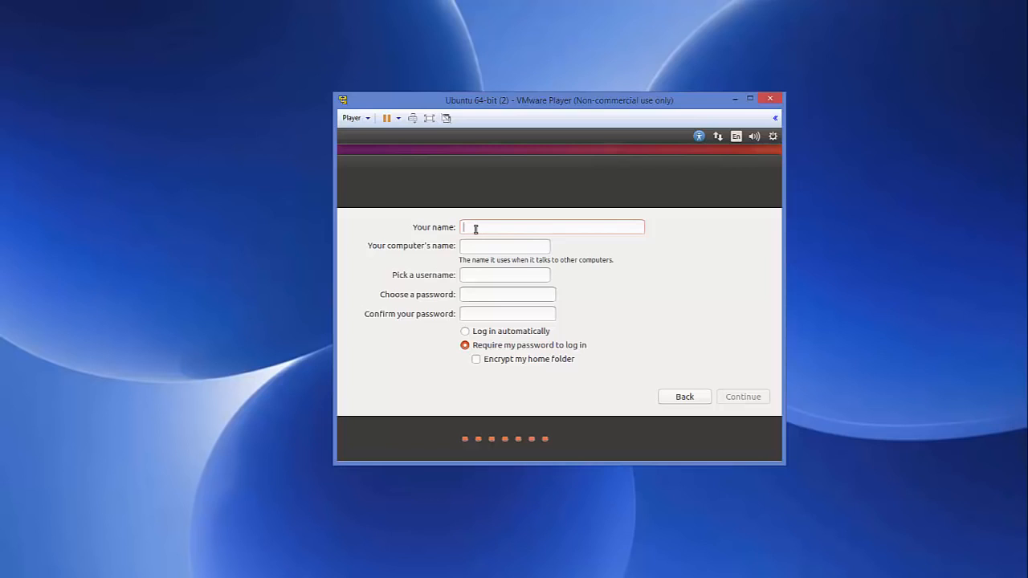
type("cod")
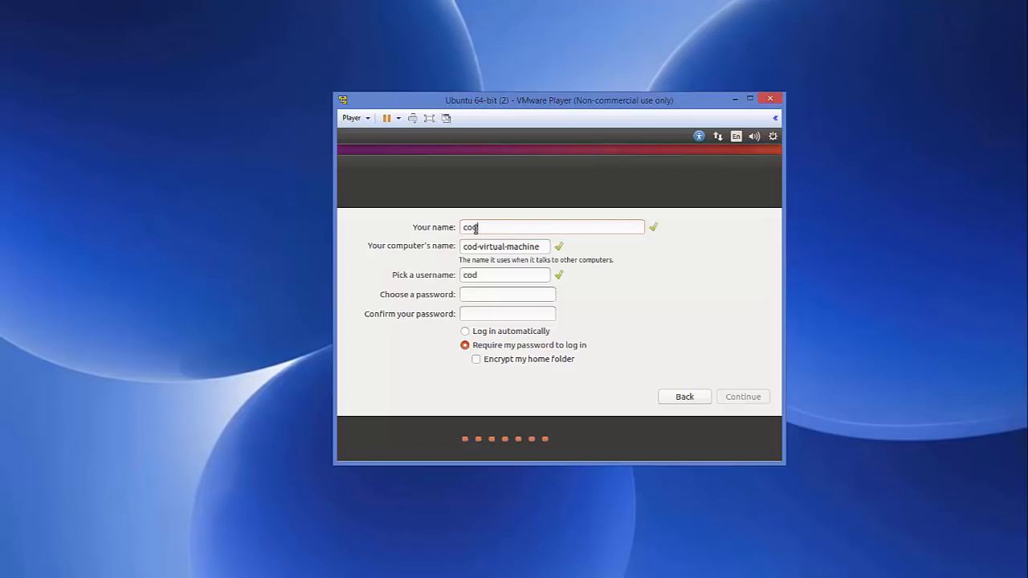
type("ebind")
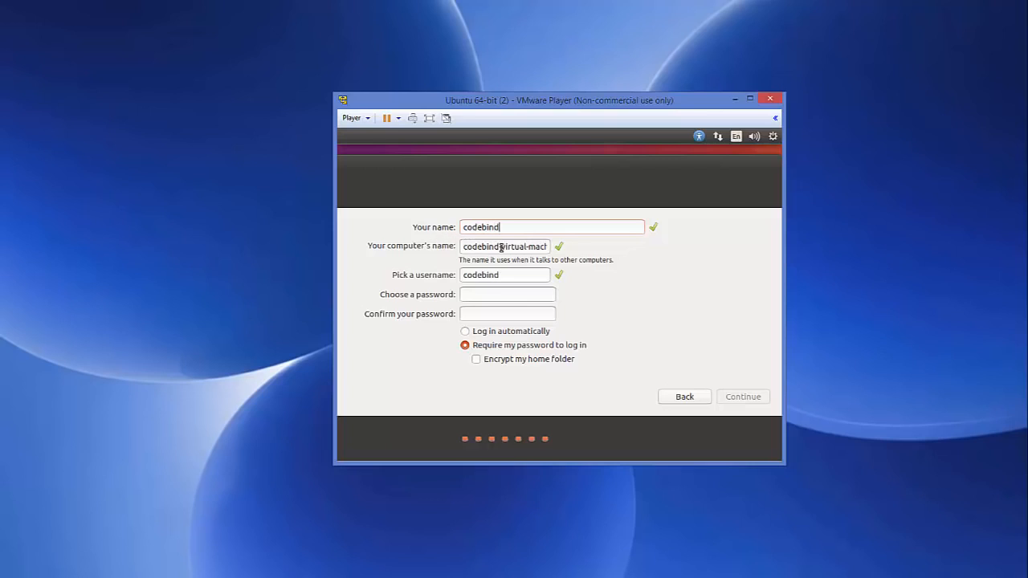
left_click_drag(501, 247, 576, 246)
key("BackSpace")
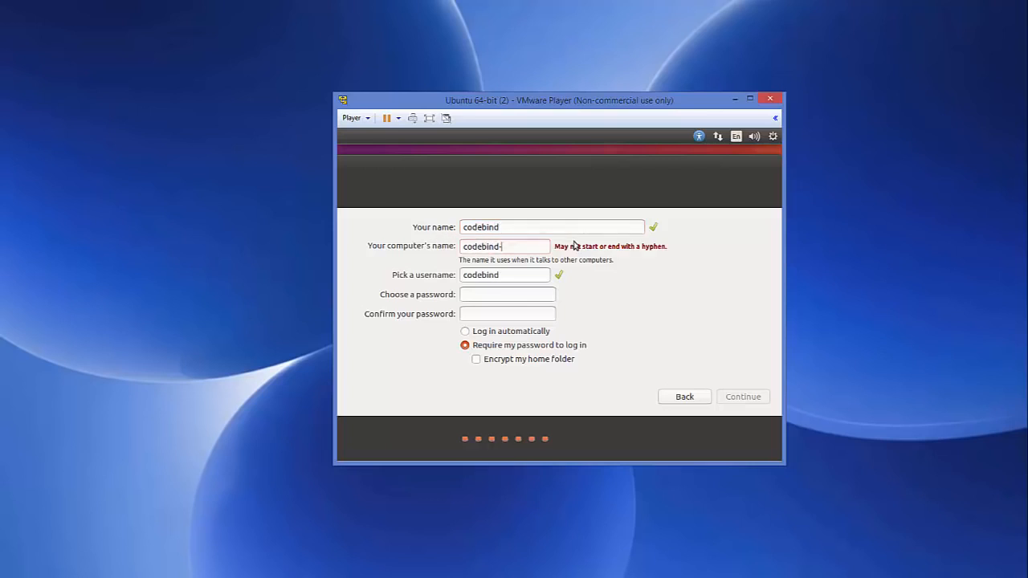
key("BackSpace")
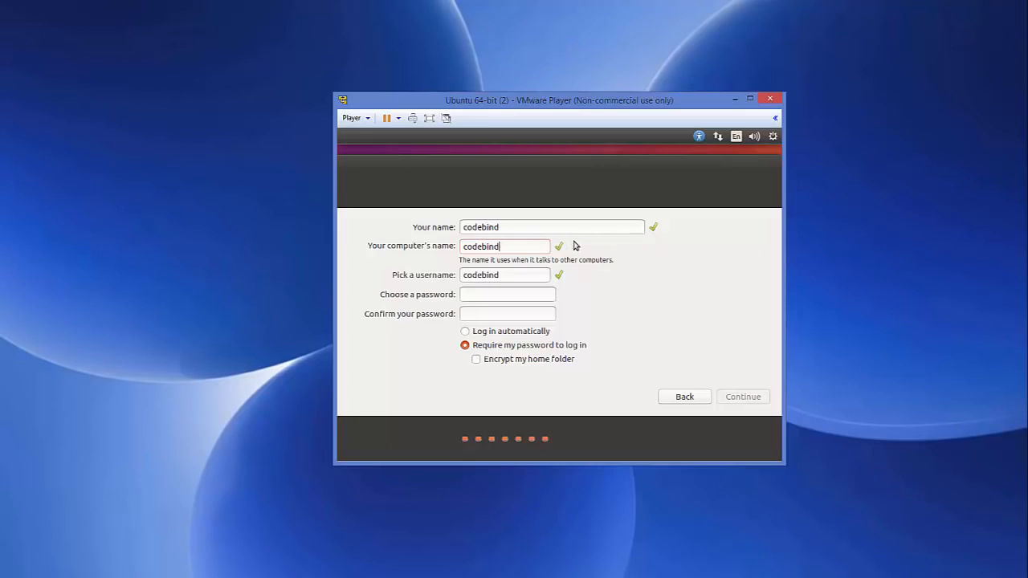
double_click(496, 227)
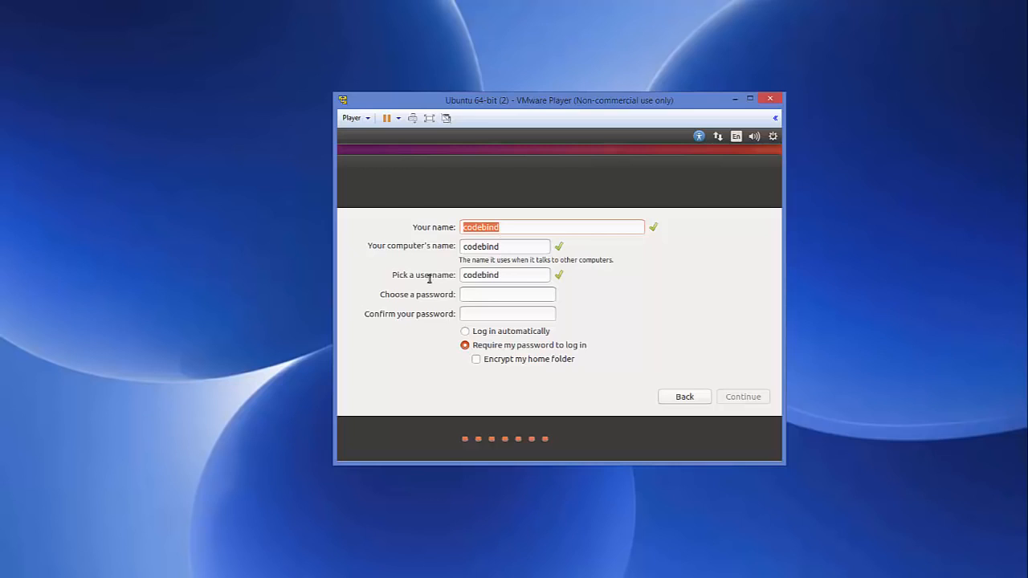
Enter and confirm the account password, then submit the account details
left_click(466, 296)
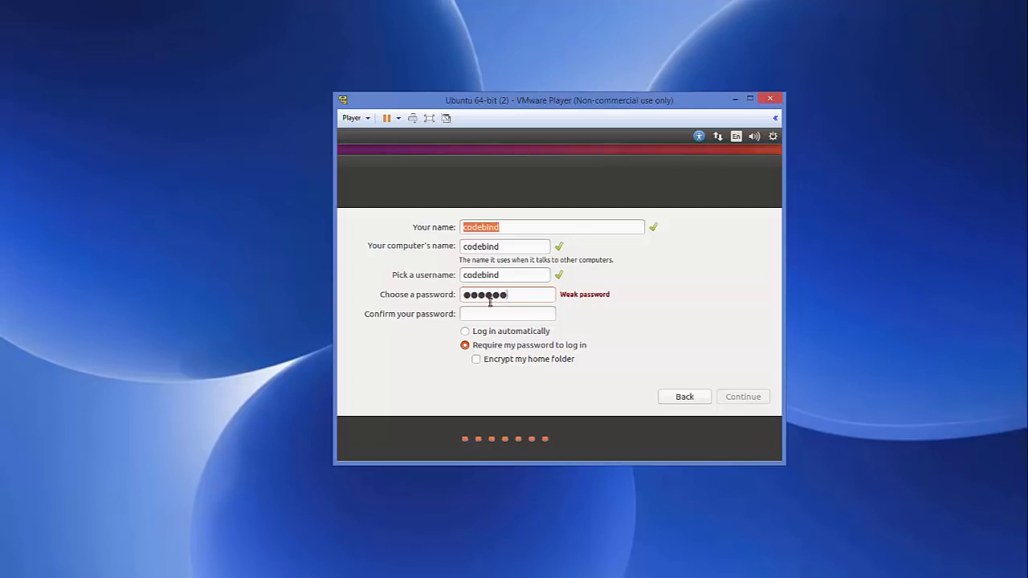
left_click(485, 318)
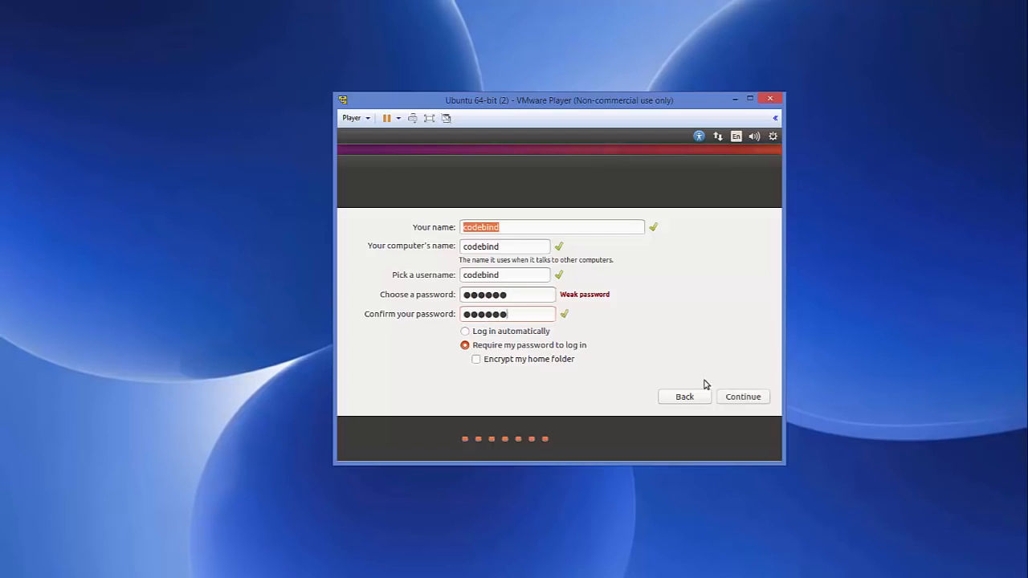
left_click(732, 398)
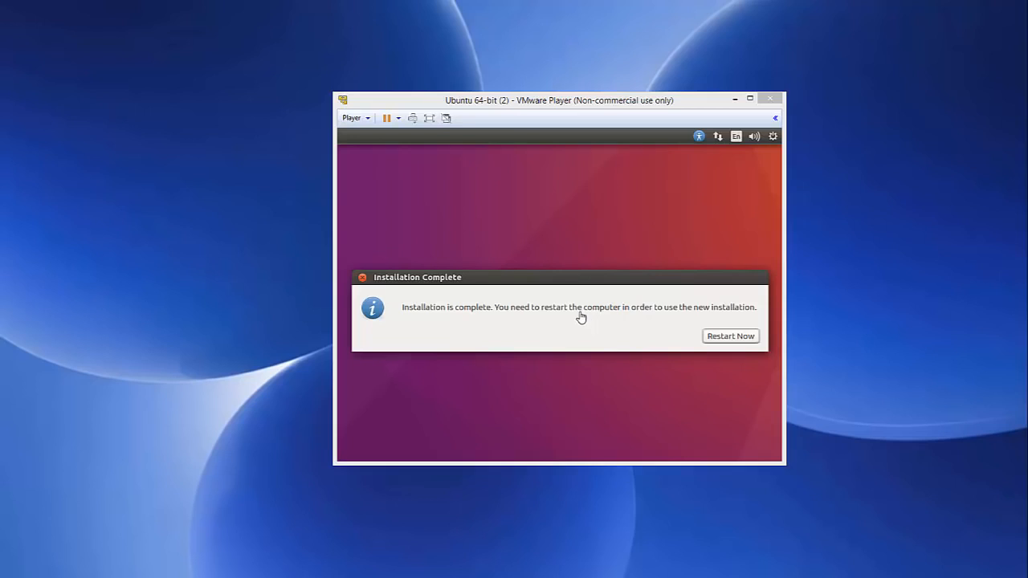
Restart the guest with Restart Now and press Enter at the remove-installation-medium prompt
left_click(424, 317)
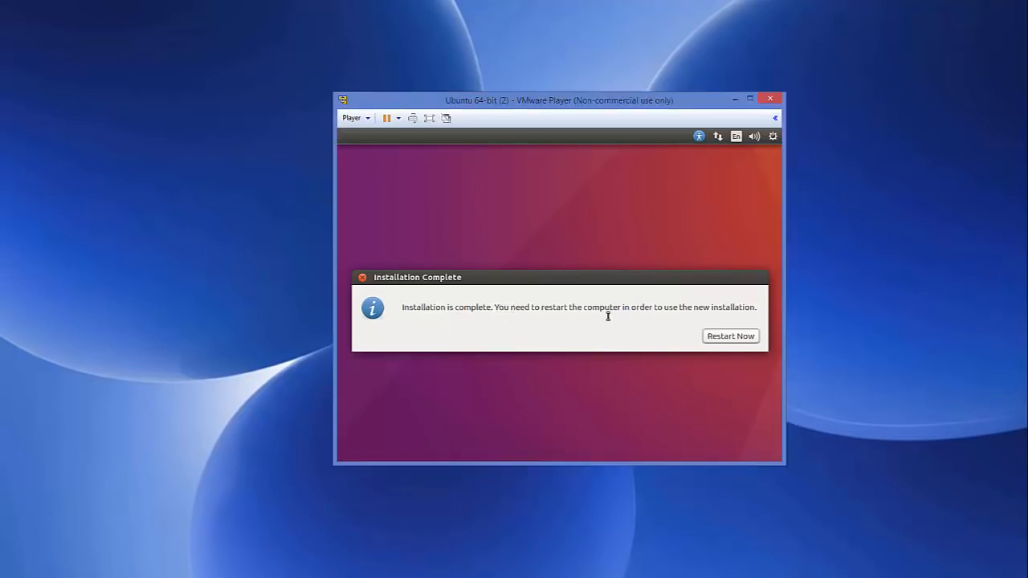
left_click(714, 341)
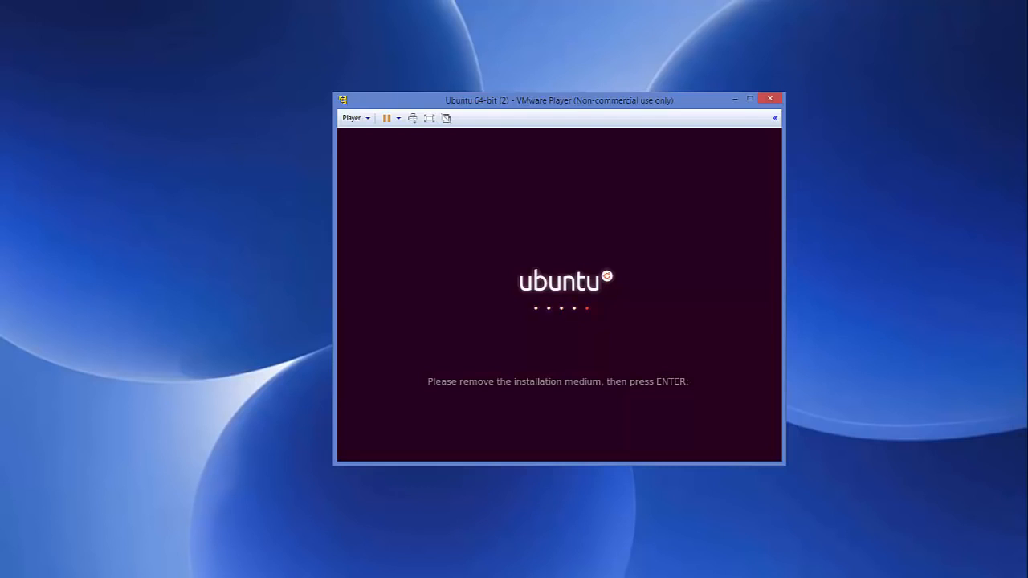
key("Return")
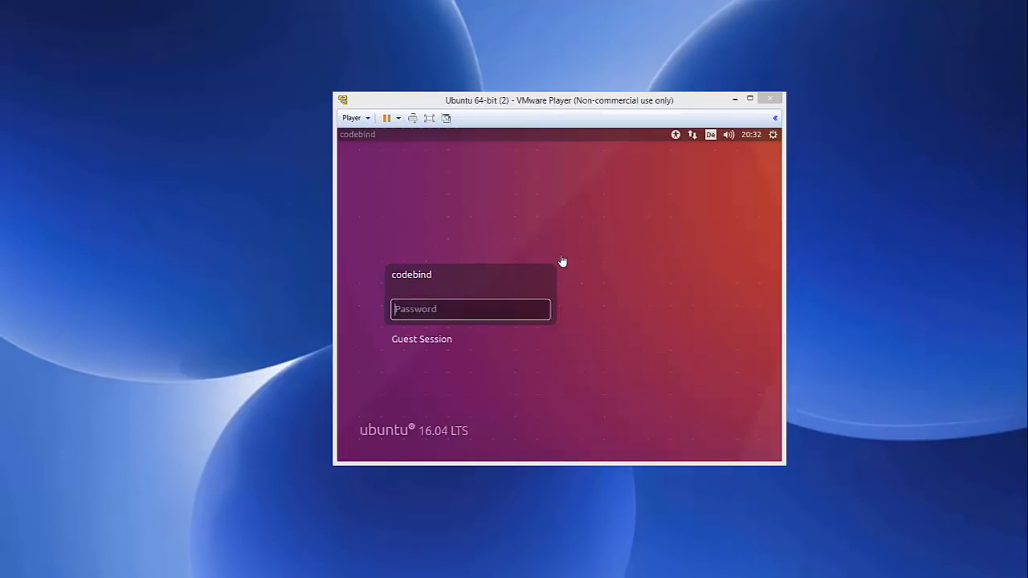
Enter the account password at the Ubuntu login screen to reach the desktop
left_click(454, 312)
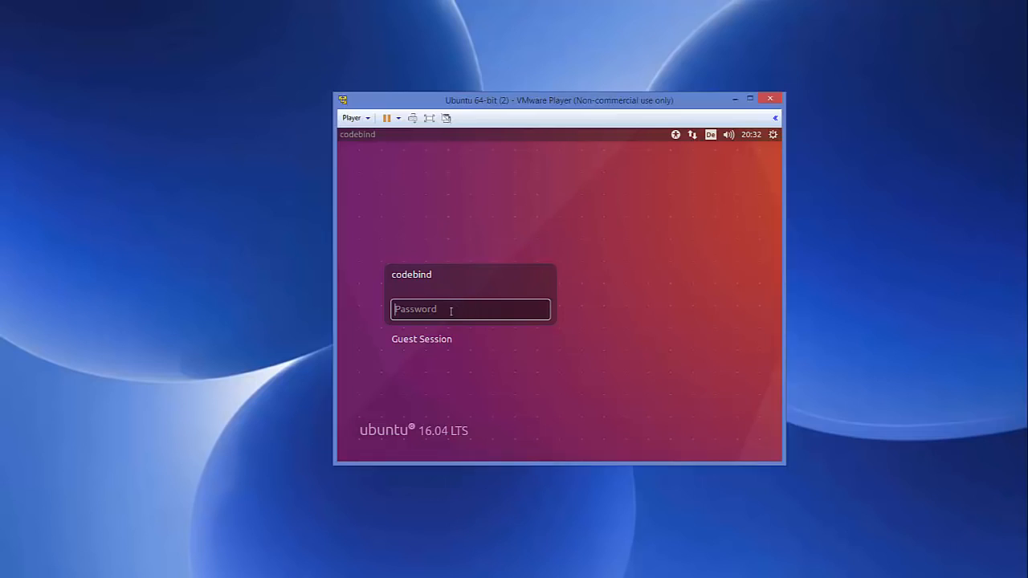
type("•••••")
key("Return")
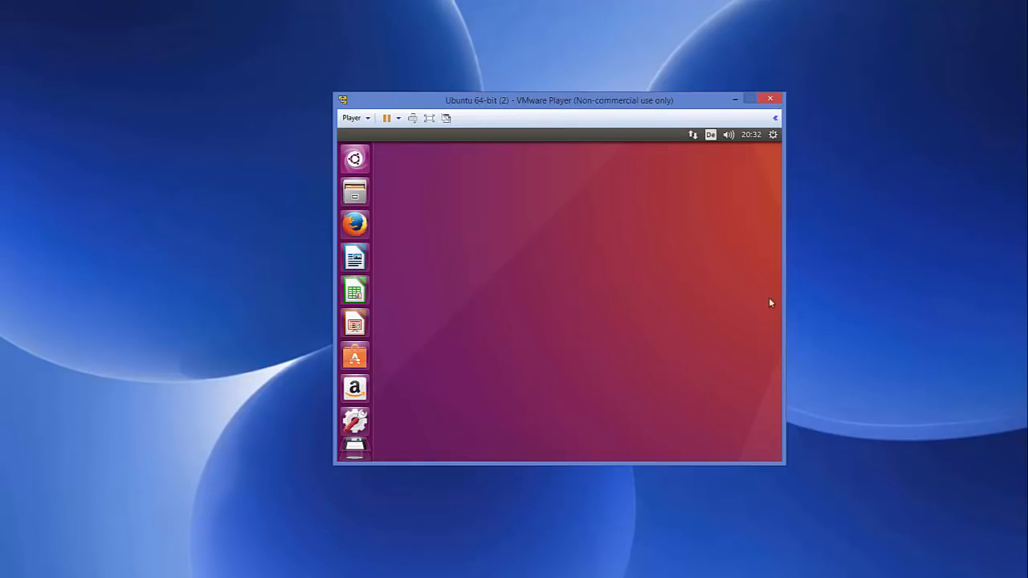
Resize and reposition the VMware Player window, then maximize it
left_click_drag(784, 464, 911, 553)
left_click_drag(334, 93, 144, 28)
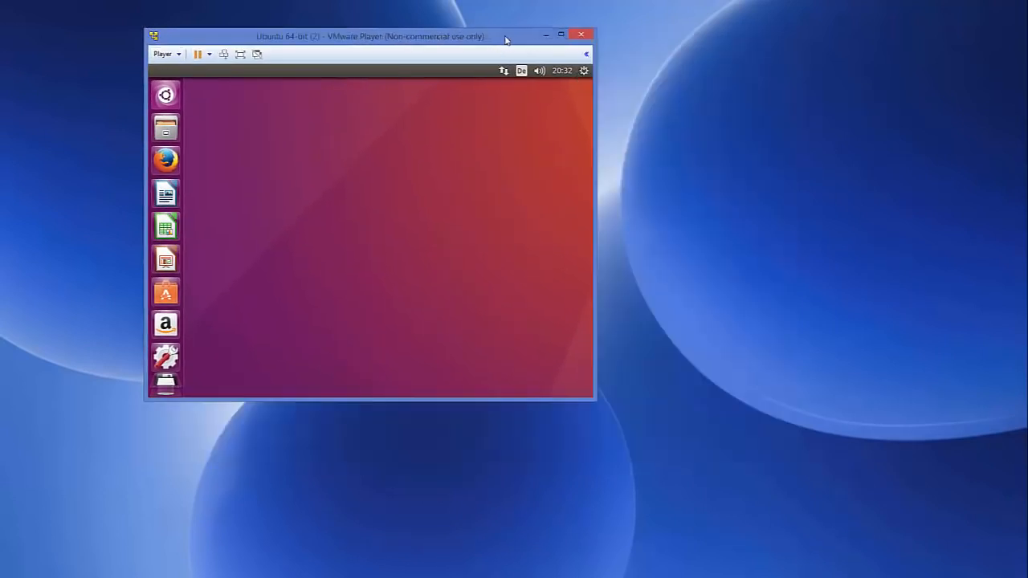
left_click_drag(554, 40, 626, 58)
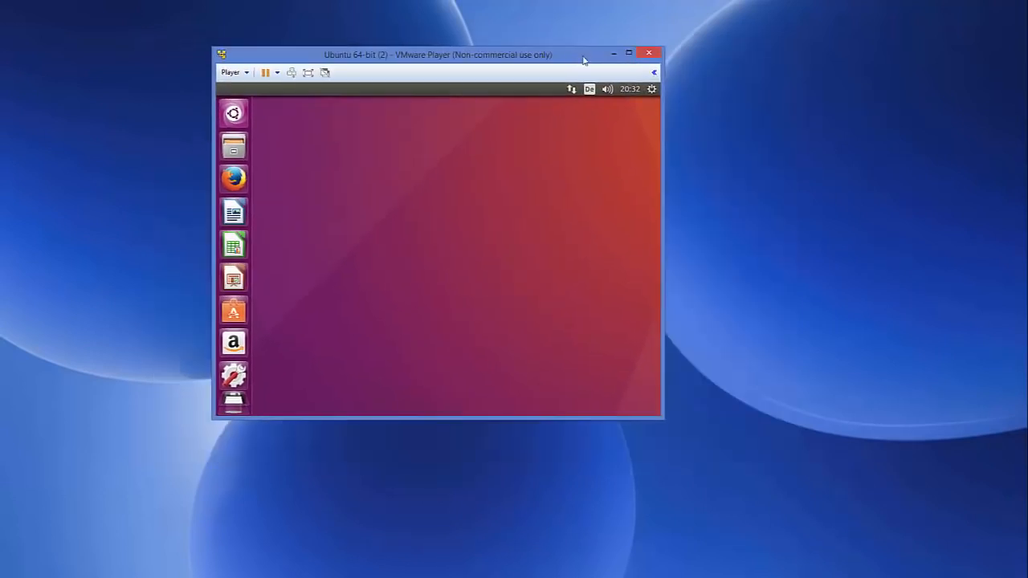
left_click(628, 54)
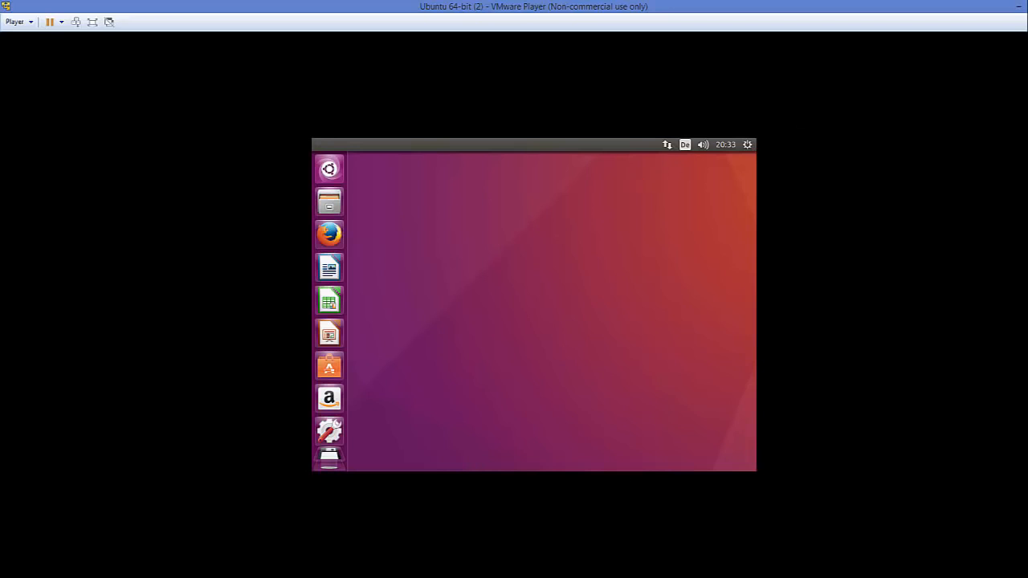
Enter and exit full screen, restore the window smaller and move it down-right
left_click(92, 22)
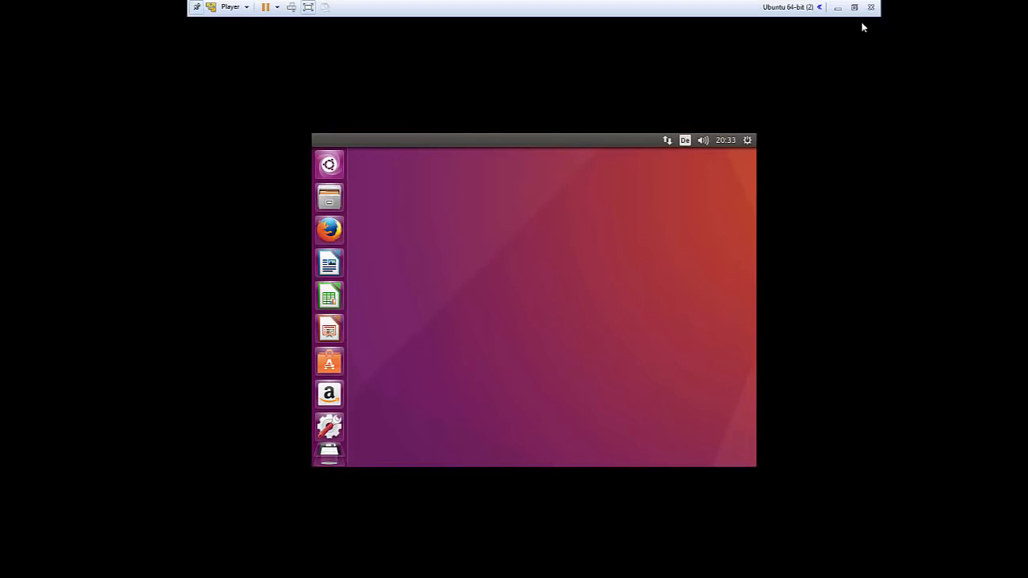
left_click(854, 7)
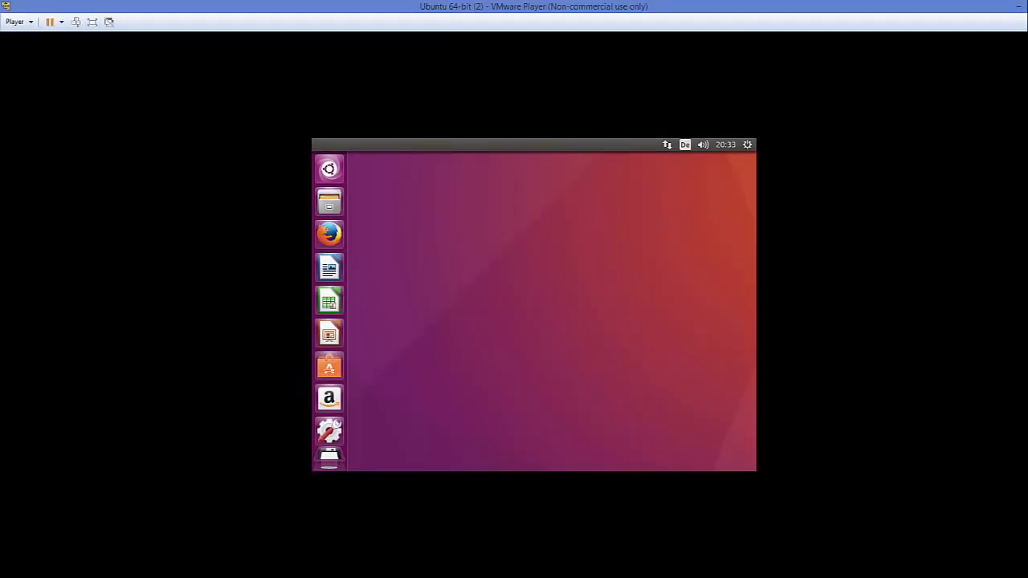
left_click(1027, 7)
left_click_drag(558, 58, 657, 142)
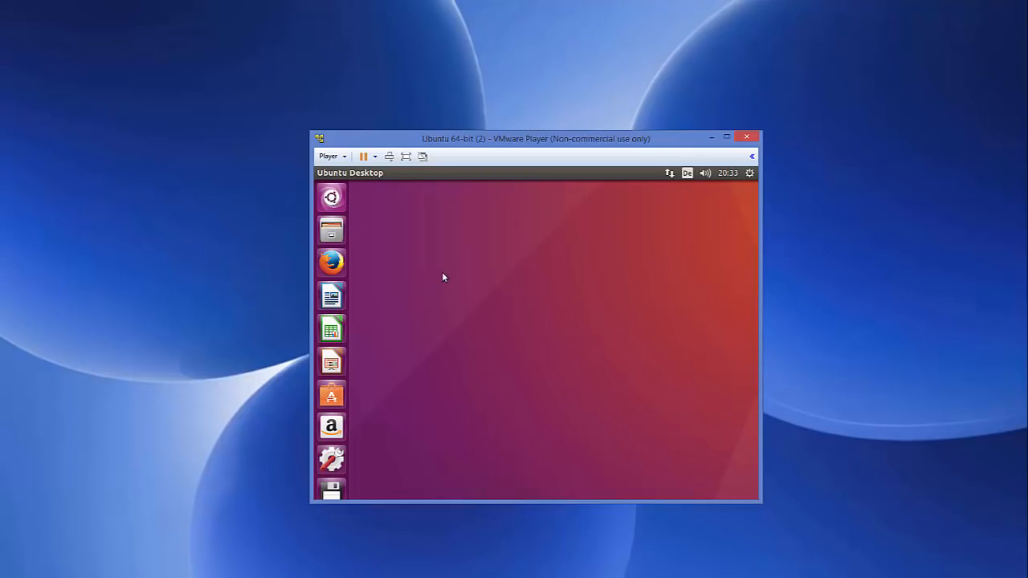
Launch Terminal from the Dash by searching 'ter', closing the duplicate window
key("super")
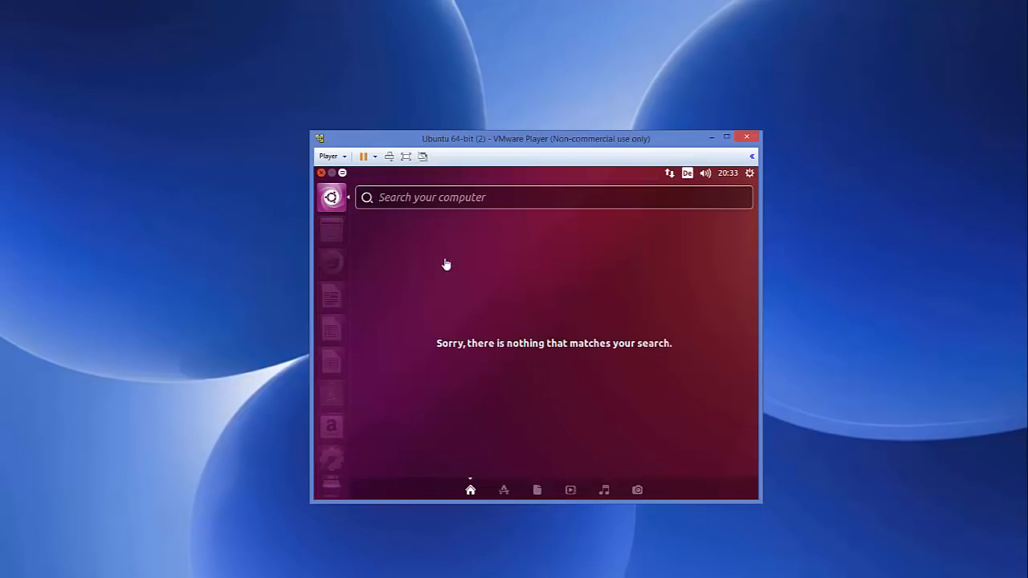
left_click(433, 198)
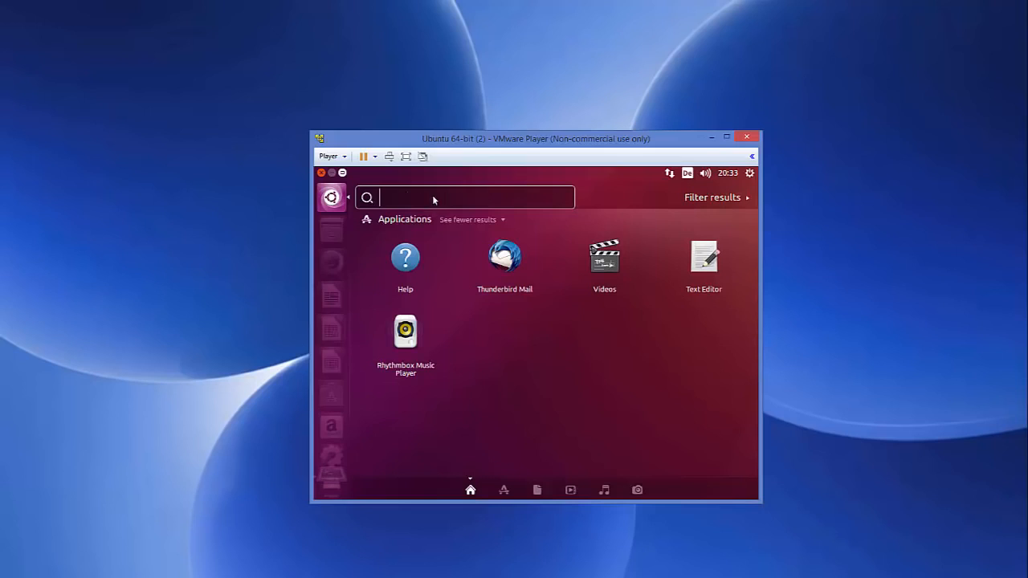
type("ter")
double_click(405, 261)
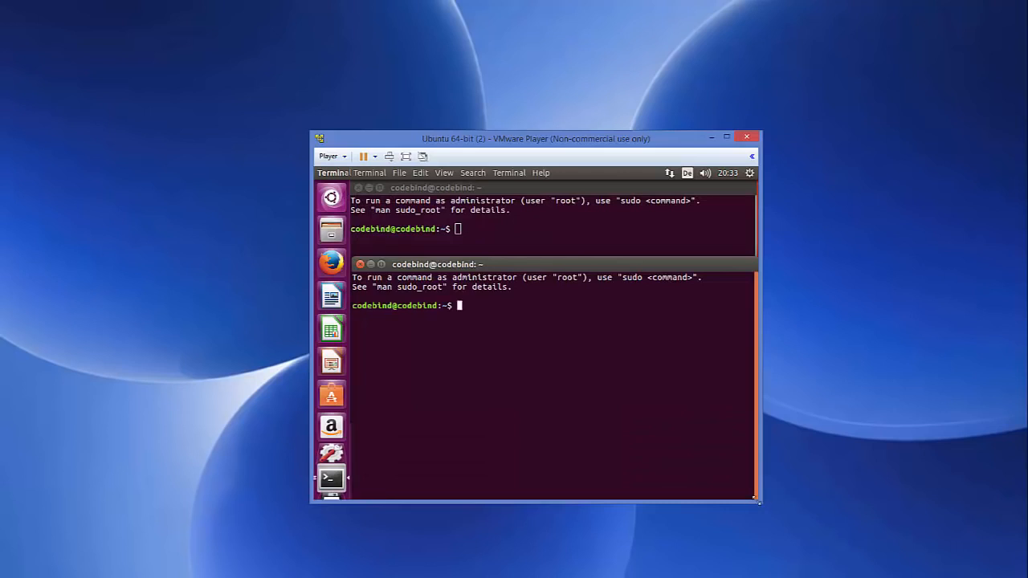
left_click(360, 263)
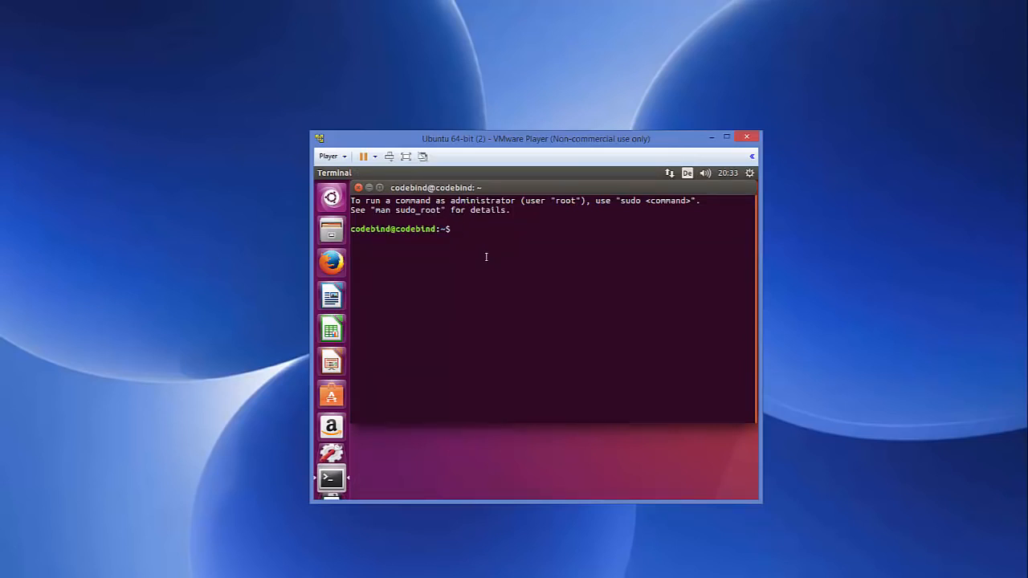
Run 'sudo apt-get install open-vm-tools' with the password and 'y' confirmation, then recall the command
type("sudo apt-get install op")
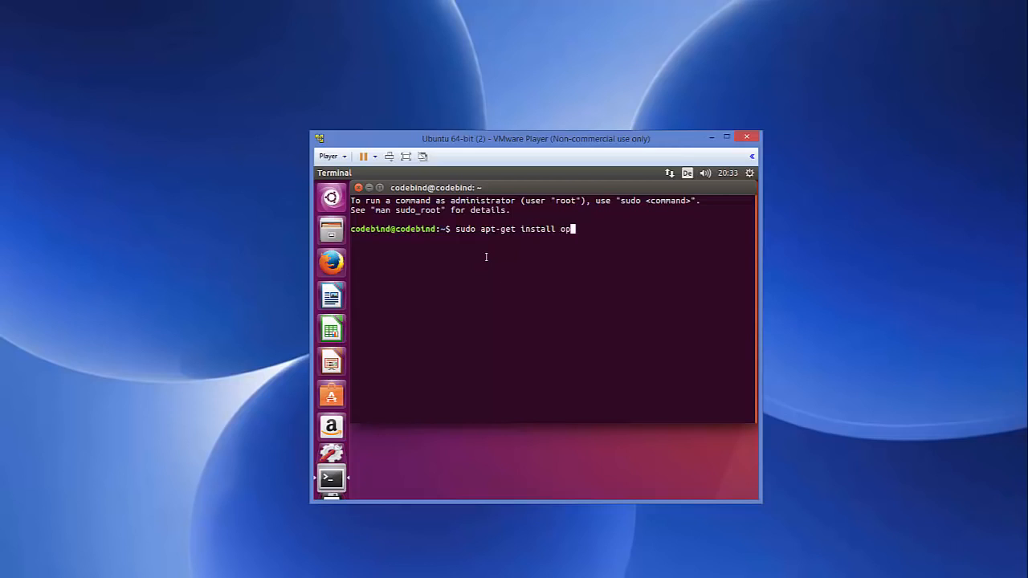
type("en-vm-tools")
key("Return")
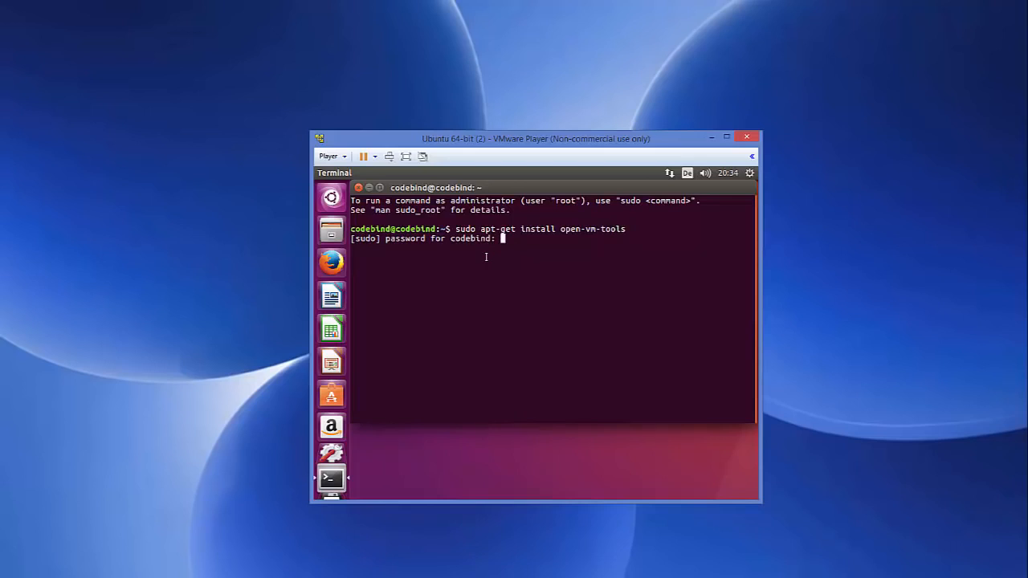
key("Return")
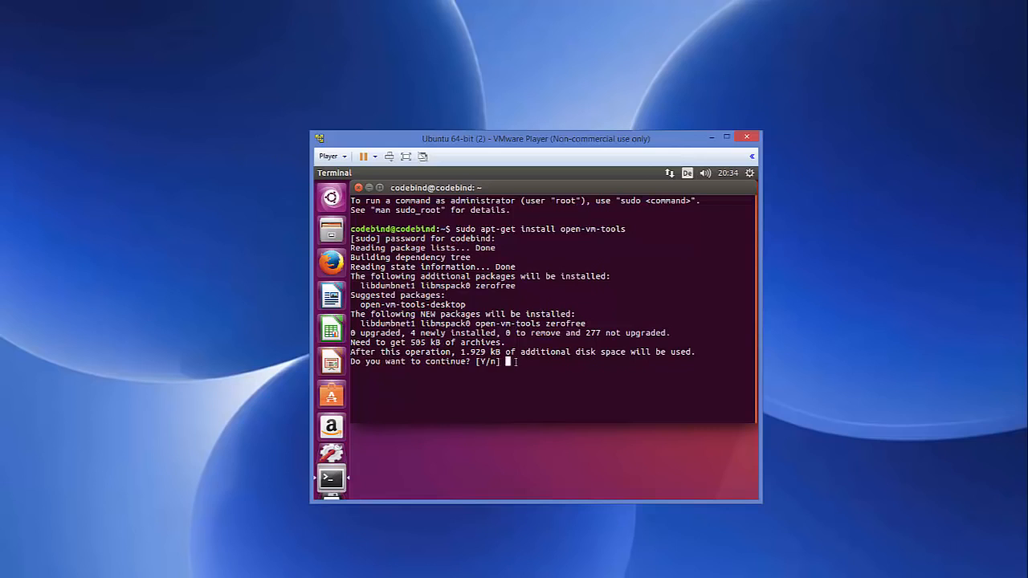
type("y")
key("Return")
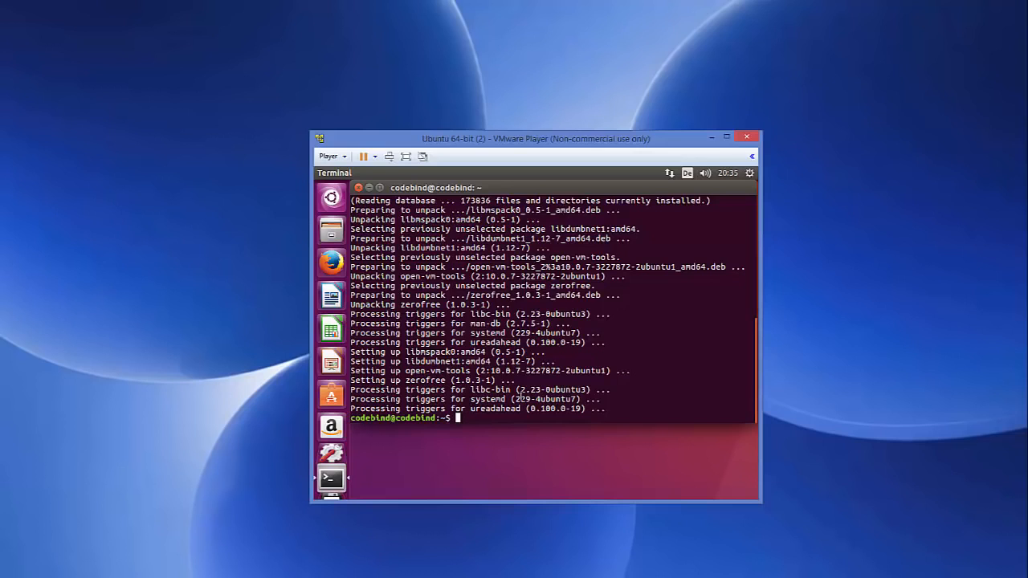
key("Up")
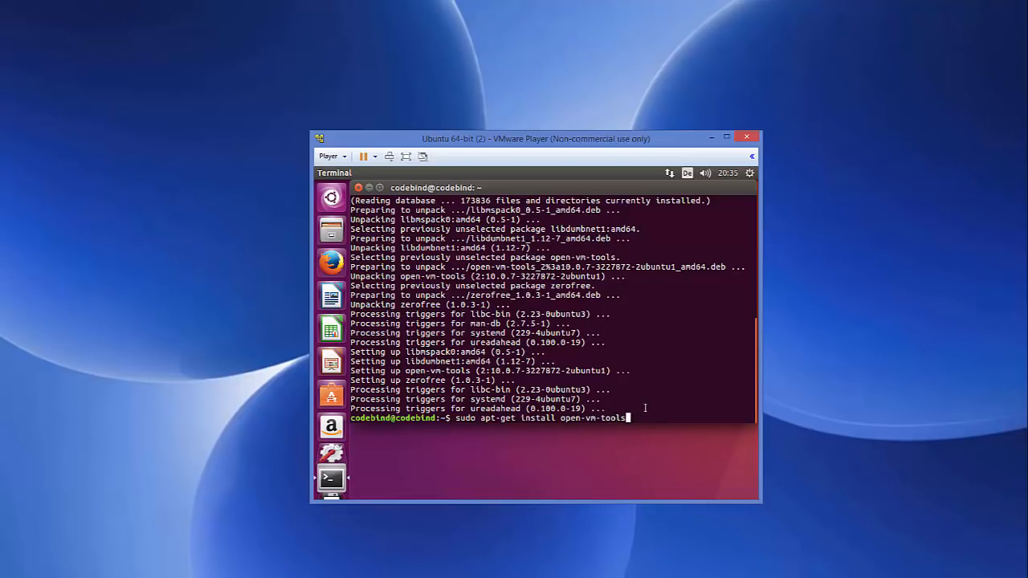
Install open-vm-tools-desktop by appending '-desktop' and confirming 'y', then open the gear menu
type("-desktop")
key("Return")
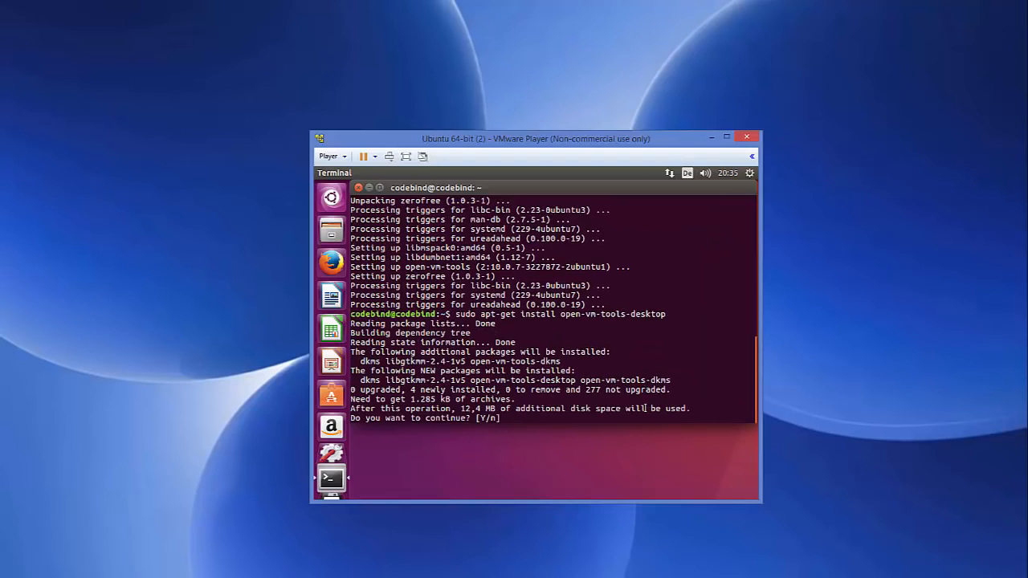
type("y")
key("Return")
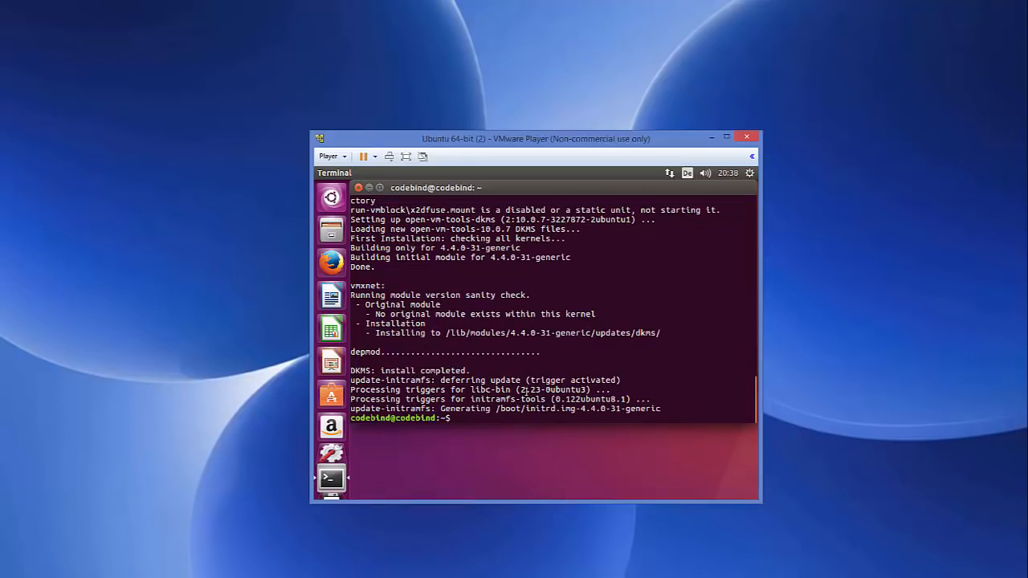
left_click(750, 174)
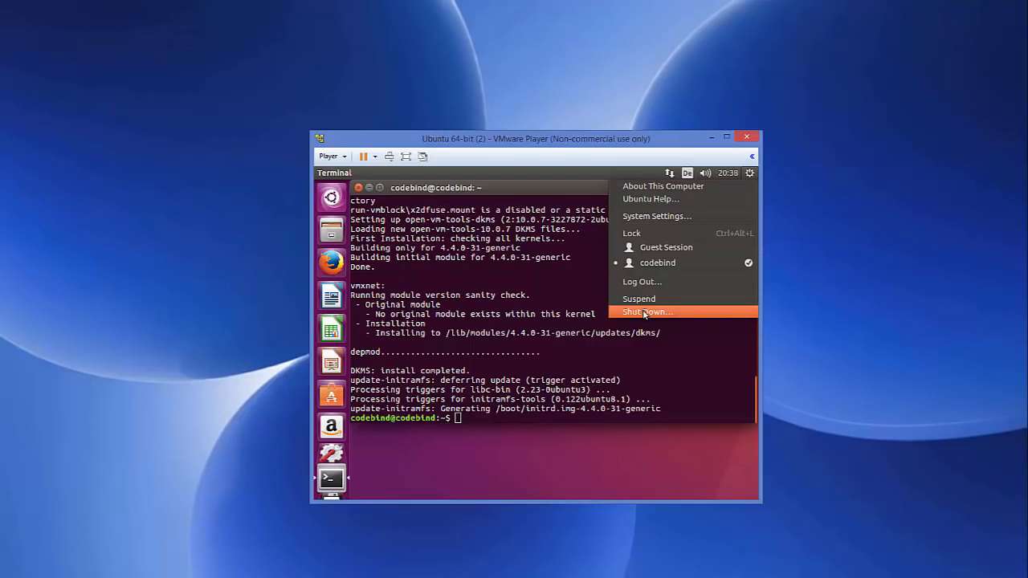
Dismiss the gear menu, run 'reboot', and log back in with the account password
left_click(543, 377)
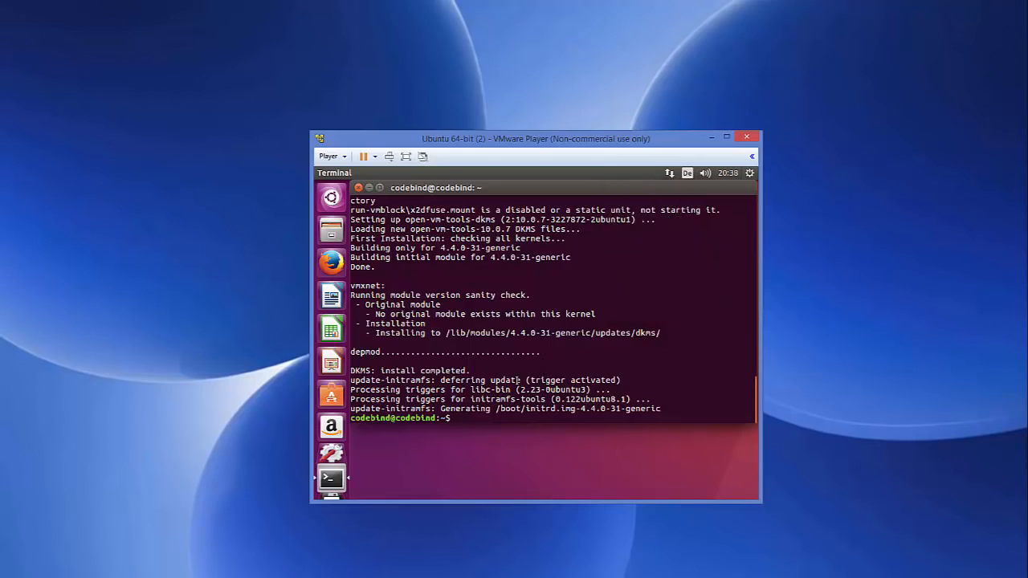
type("reboot")
key("Return")
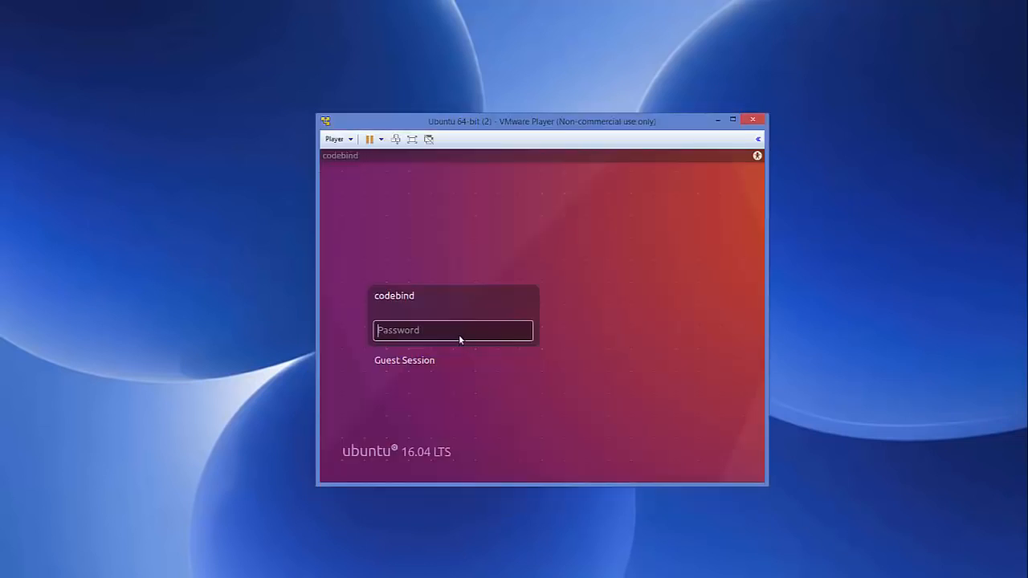
type("******")
key("Return")
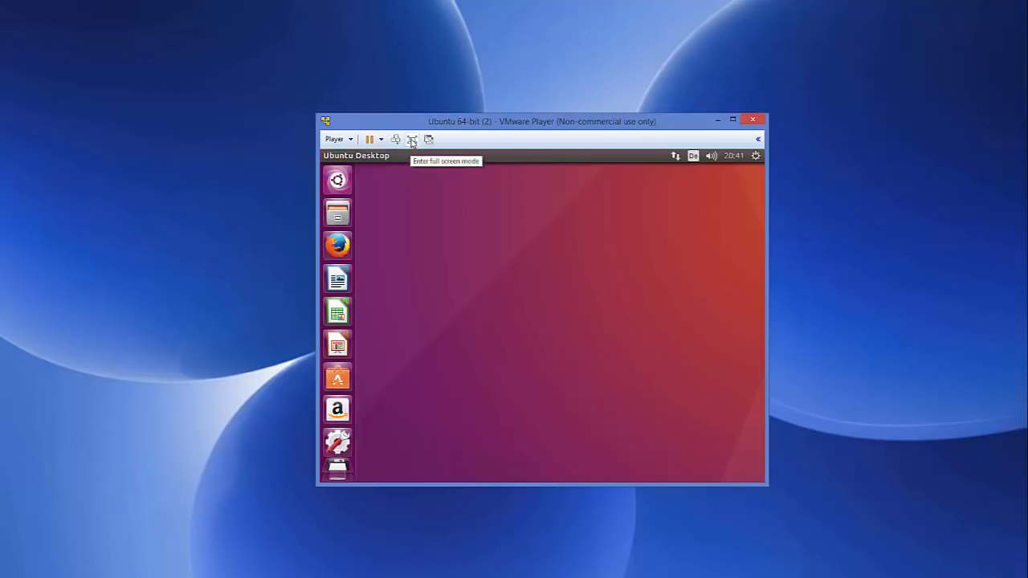
Toggle full screen off, then drag the window's corners and right edge outward
left_click(411, 140)
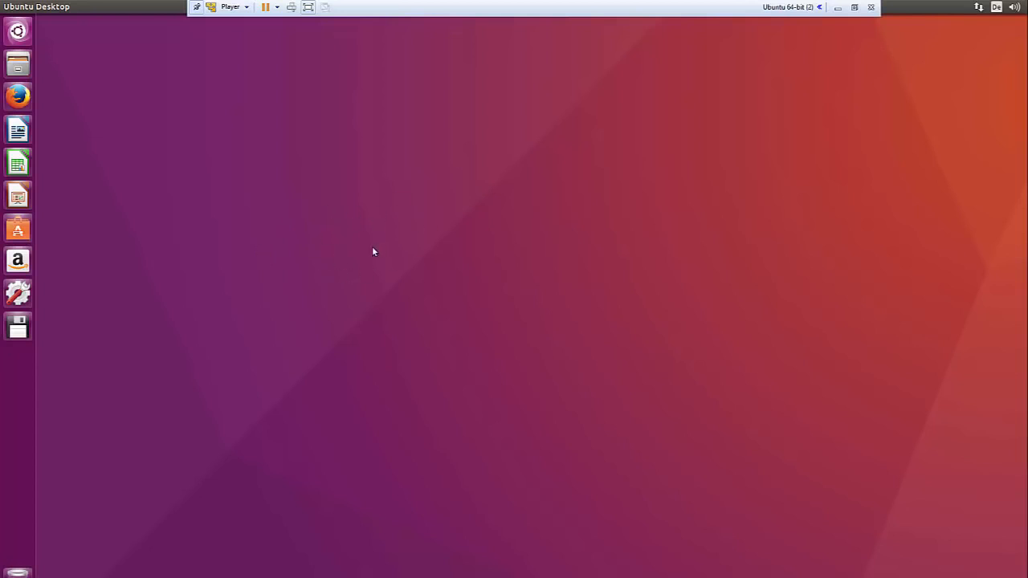
left_click(853, 7)
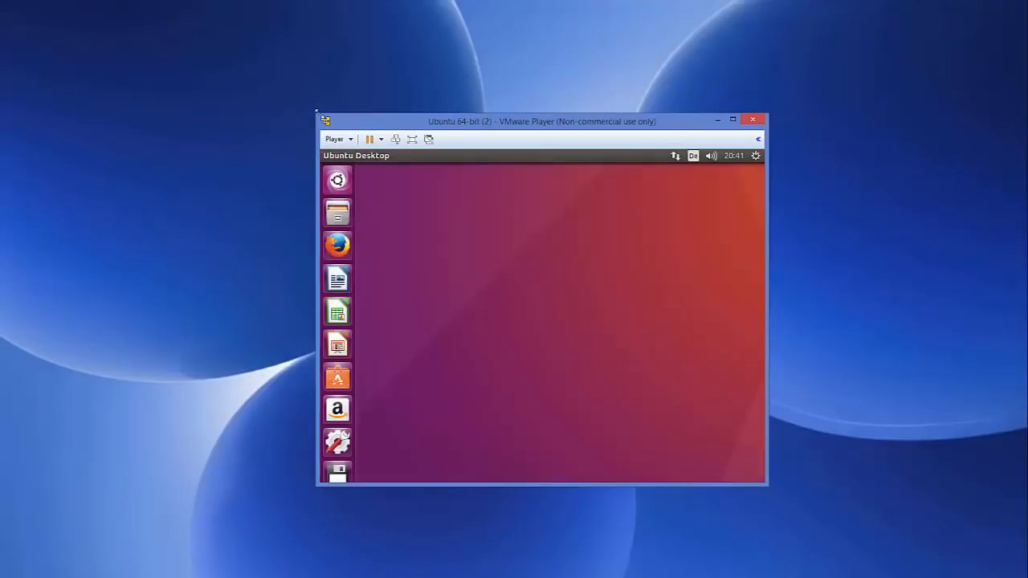
left_click_drag(317, 114, 68, 29)
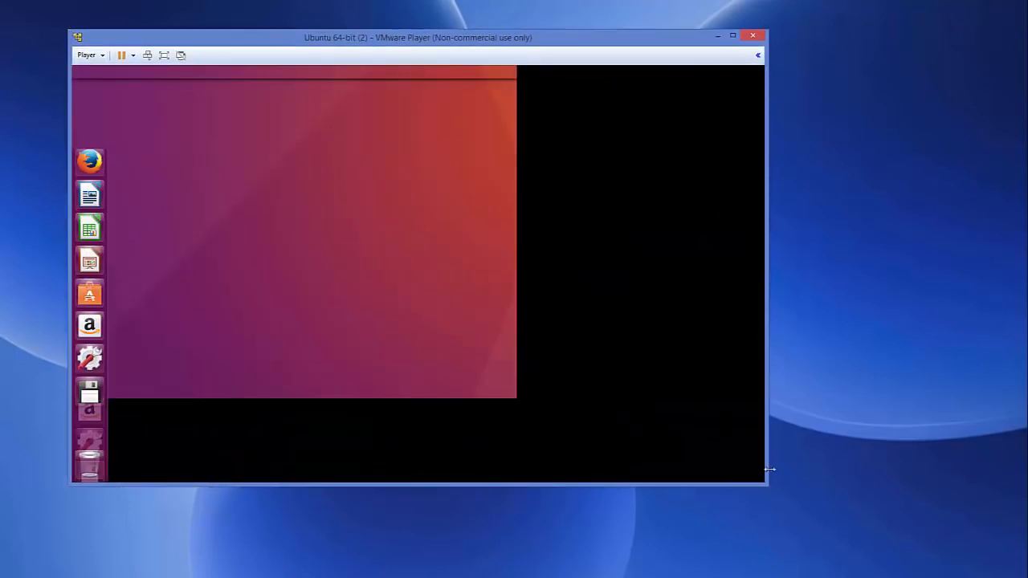
left_click_drag(767, 485, 917, 551)
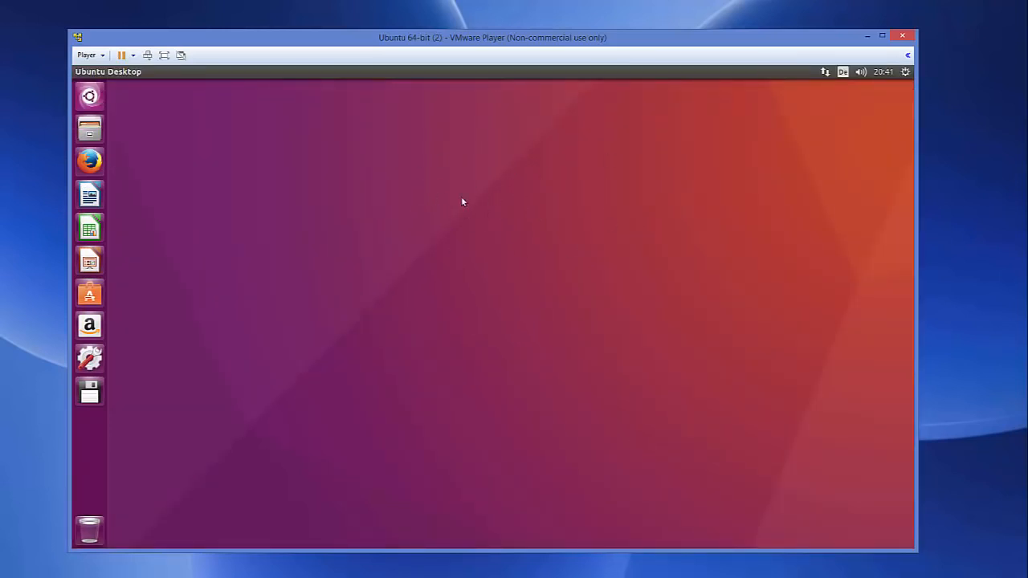
left_click_drag(917, 231, 987, 234)
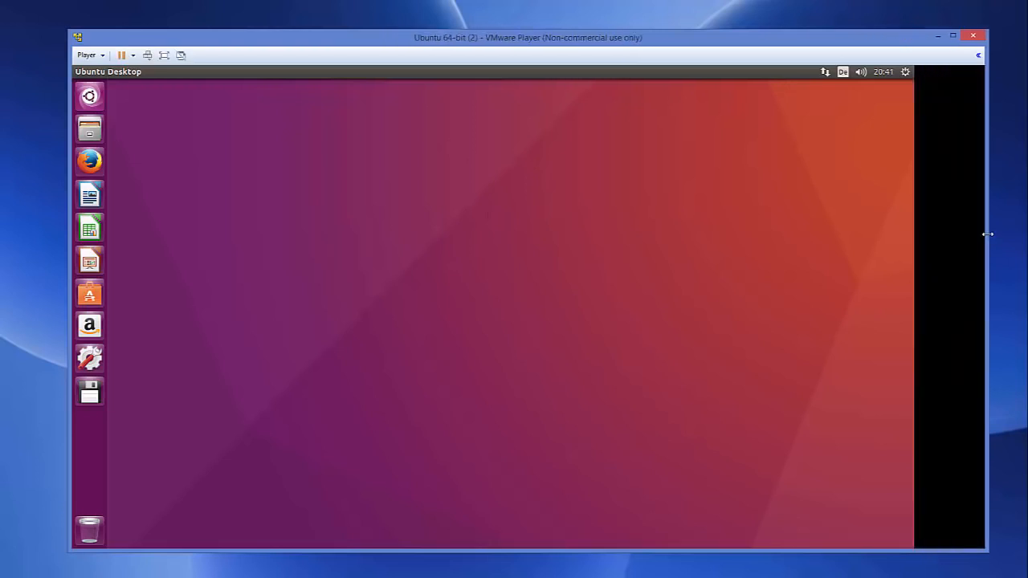